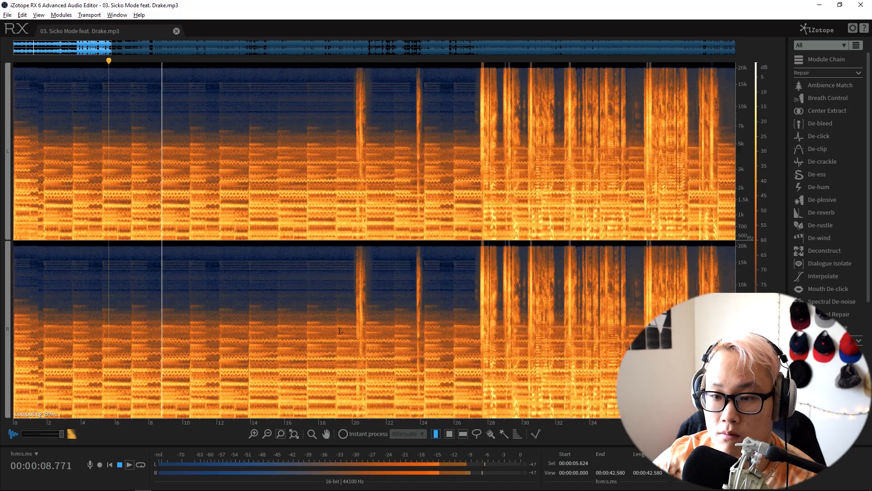
Play the song's intro from about 4.9 seconds, then stop playback.
click(4, 5)
click(96, 136)
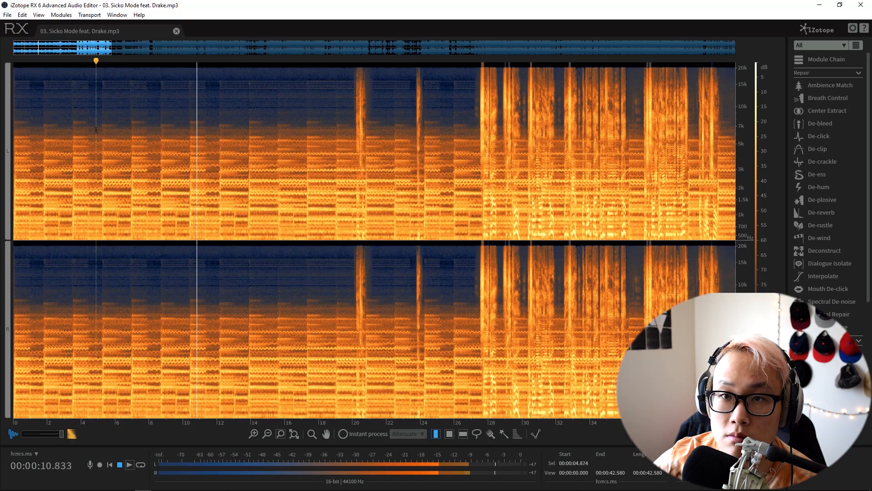
key(space)
key(alt)
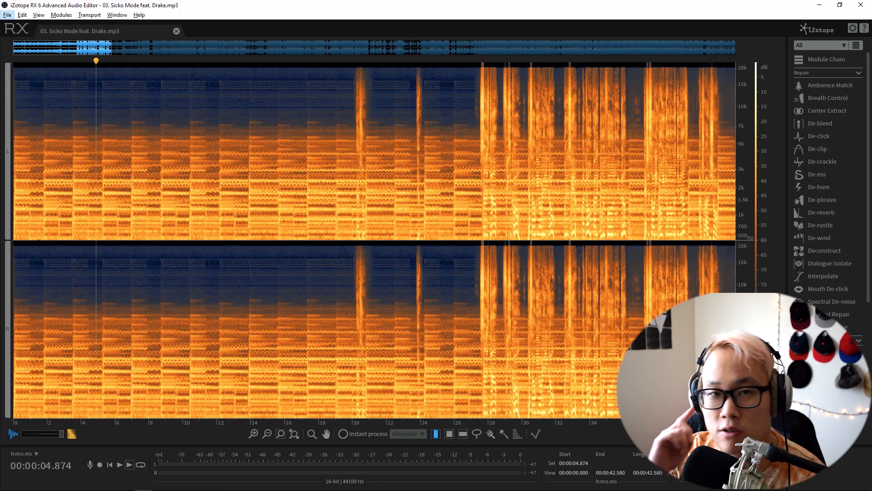
Examine the spectrogram across the whole song and down to the low frequencies, and listen to the intro chords from about 8.7 seconds.
scroll(38, 244, up, 5)
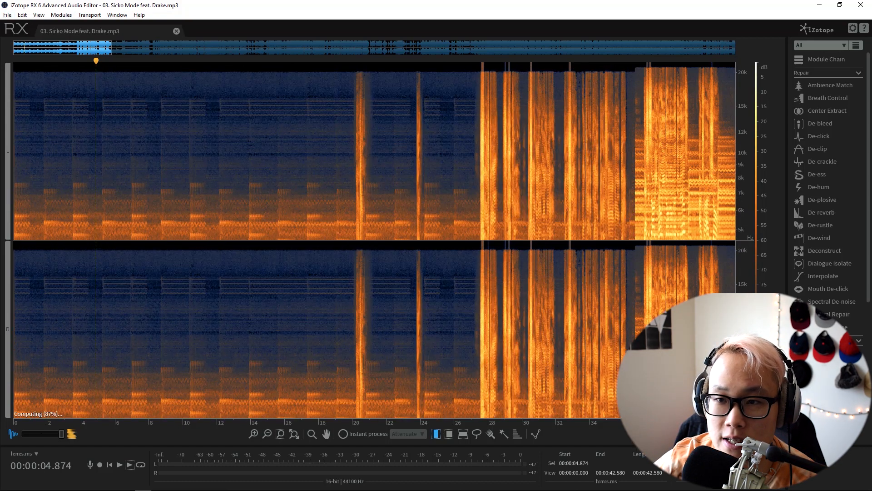
scroll(80, 230, down, 4)
scroll(79, 231, up, 4)
scroll(78, 232, down, 5)
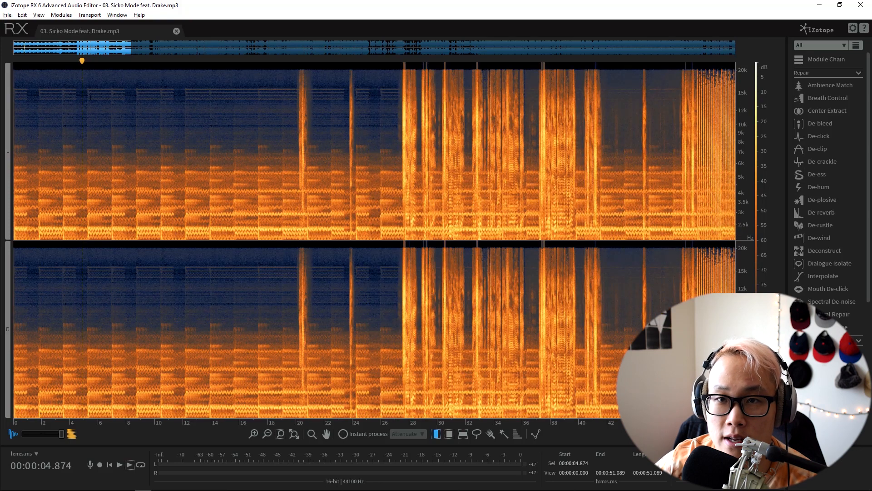
mouse_move(82, 61)
mouse_down()
mouse_move(38, 70)
mouse_move(2, 57)
mouse_up()
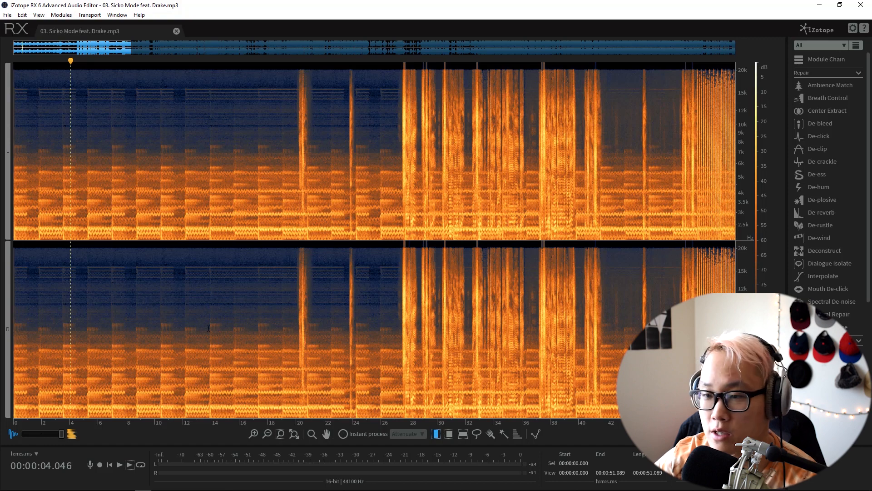
scroll(209, 328, down, 6)
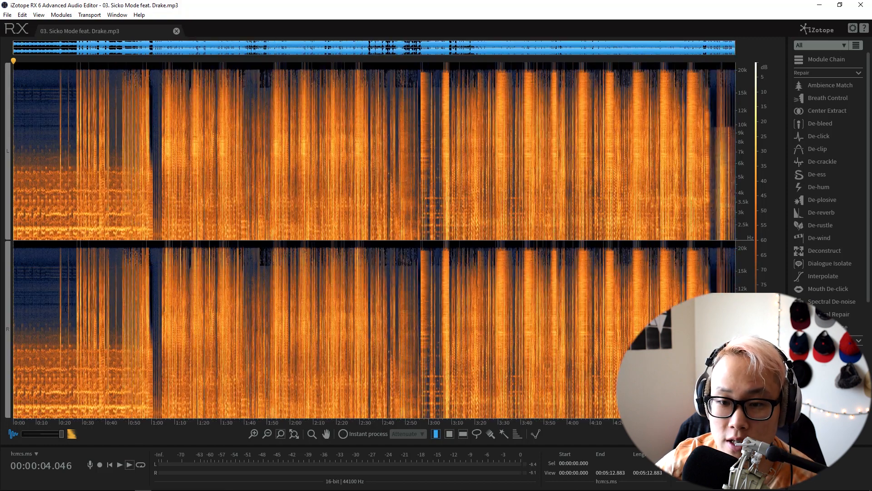
alt+scroll(14, 353, down, 3)
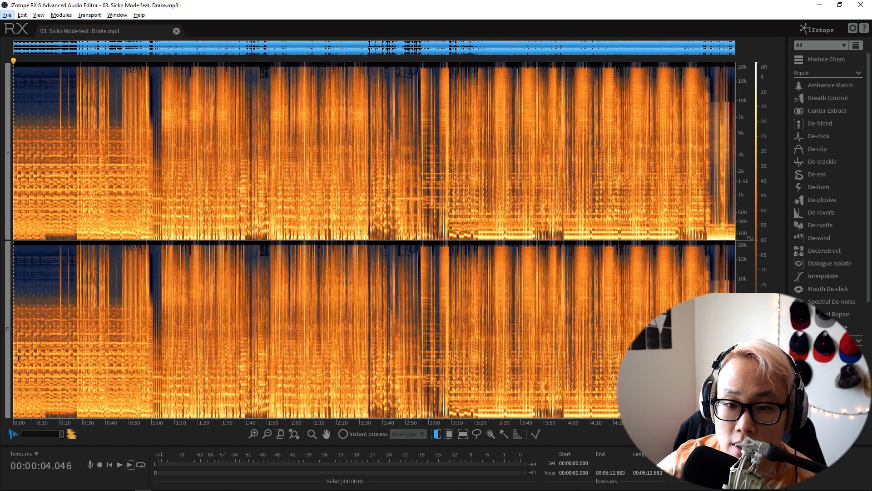
click(35, 232)
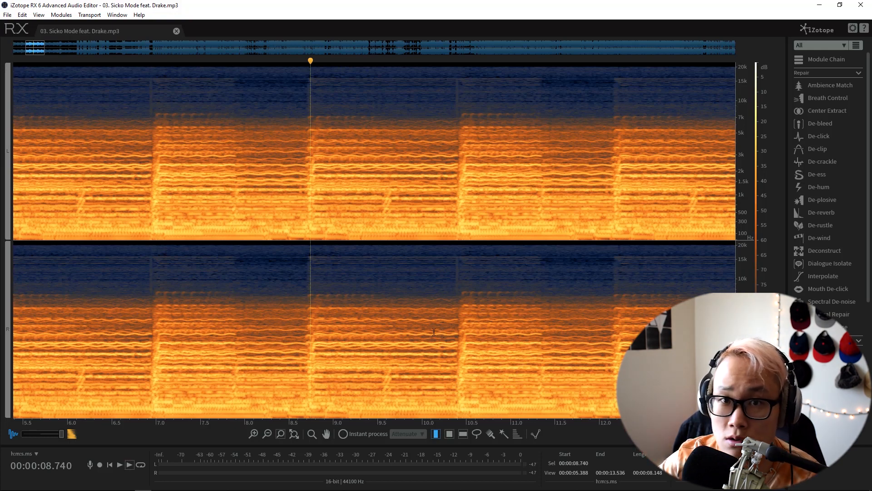
key(space)
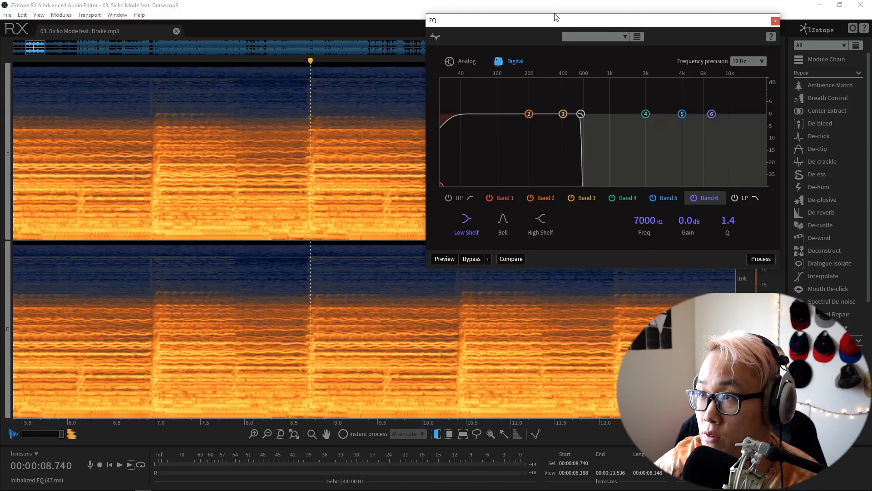
Preview the intro through the EQ with its low-pass filter active to hear only the low chord notes.
drag(562, 23, 273, 41)
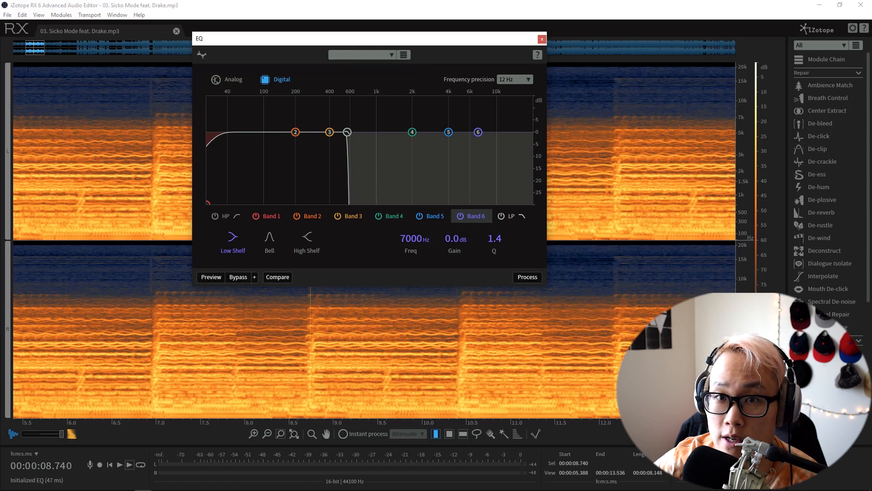
click(202, 277)
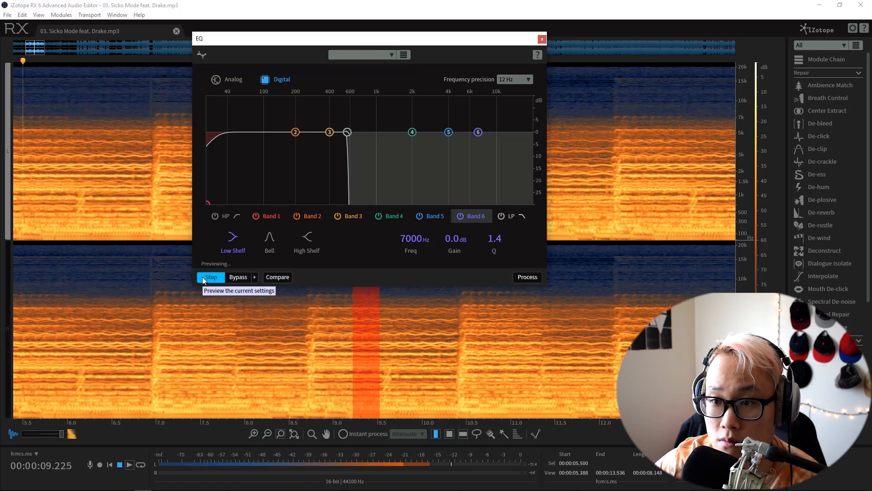
click(203, 277)
Replace the EQ's low-pass with a high-pass at 801 Hz, preview the upper notes, and close the EQ without processing.
drag(347, 132, 482, 205)
click(215, 216)
click(213, 279)
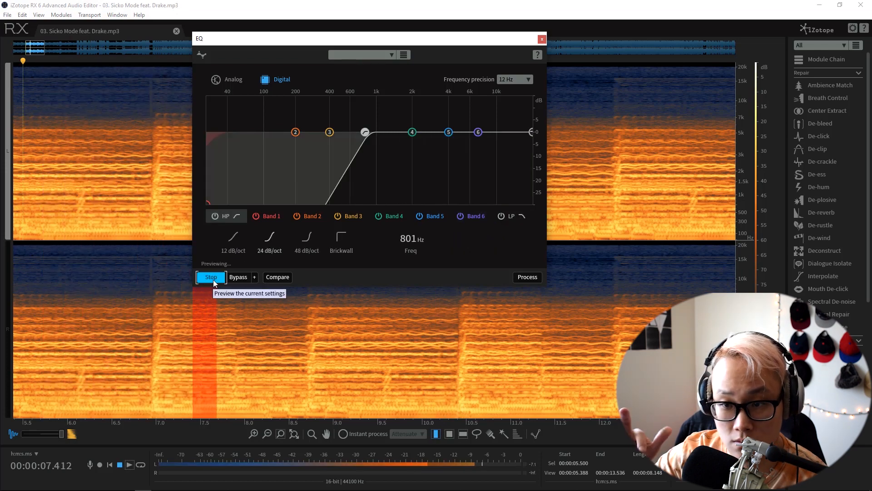
click(214, 279)
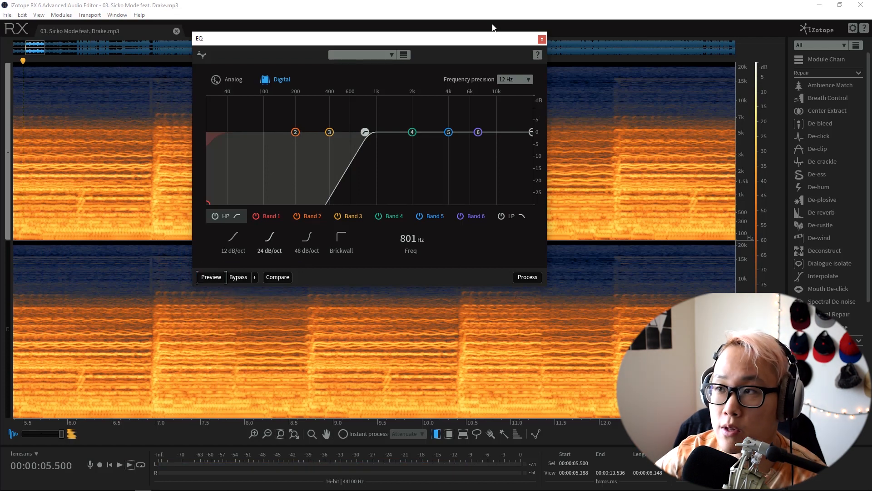
click(542, 39)
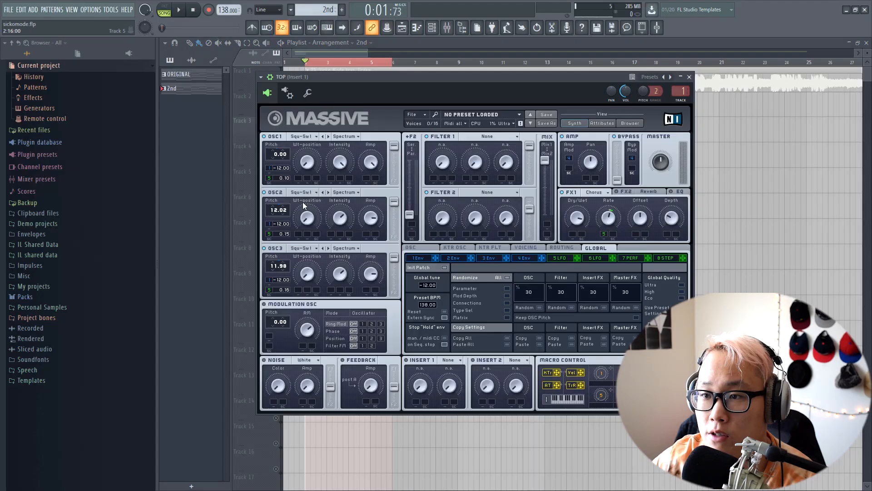
In FL Studio, review the four-bar chord notes in the Massive channel's piano roll.
click(302, 201)
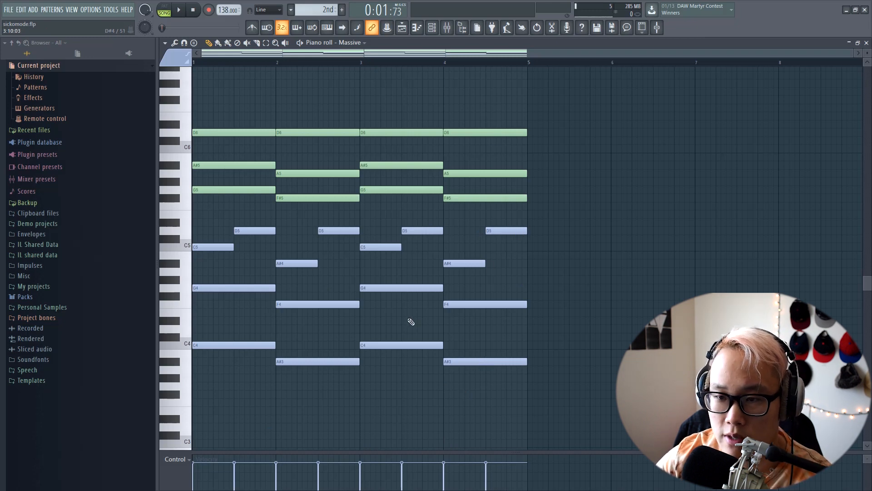
drag(341, 402, 344, 407)
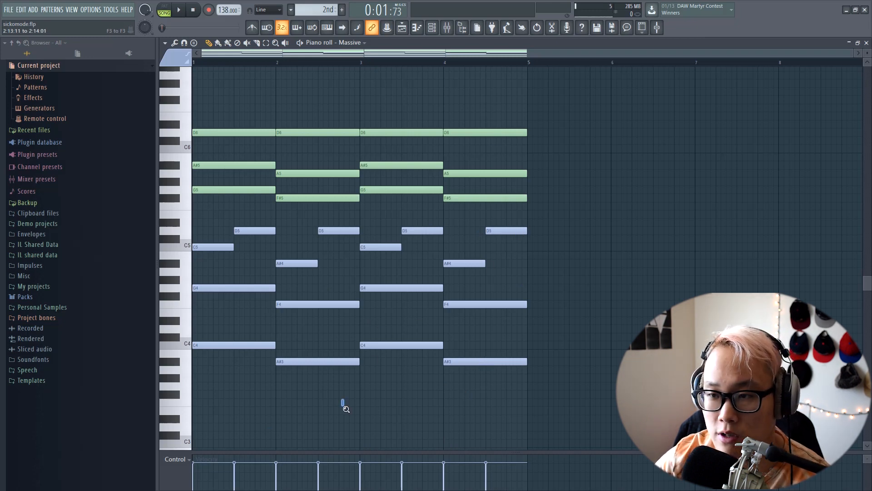
ctrl+right_click(345, 408)
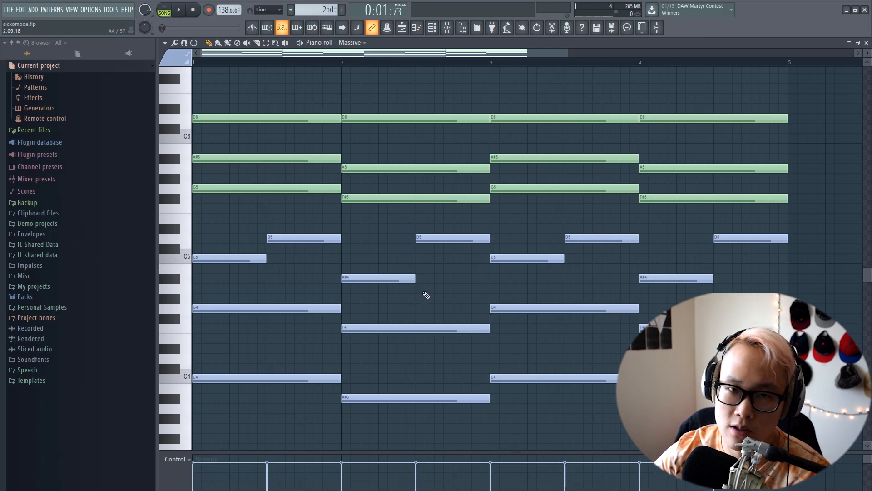
Leave the piano roll, show the Massive channel's synth, and mute the Massive #2 channel.
click(868, 43)
click(383, 217)
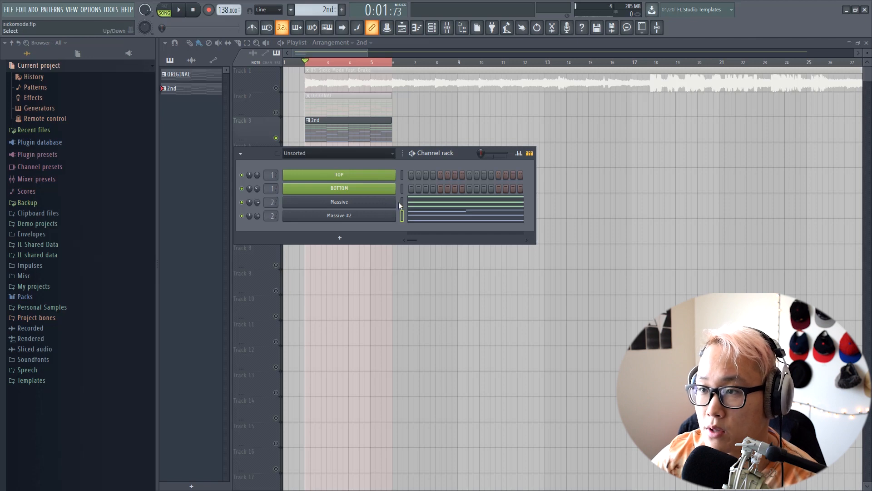
click(388, 208)
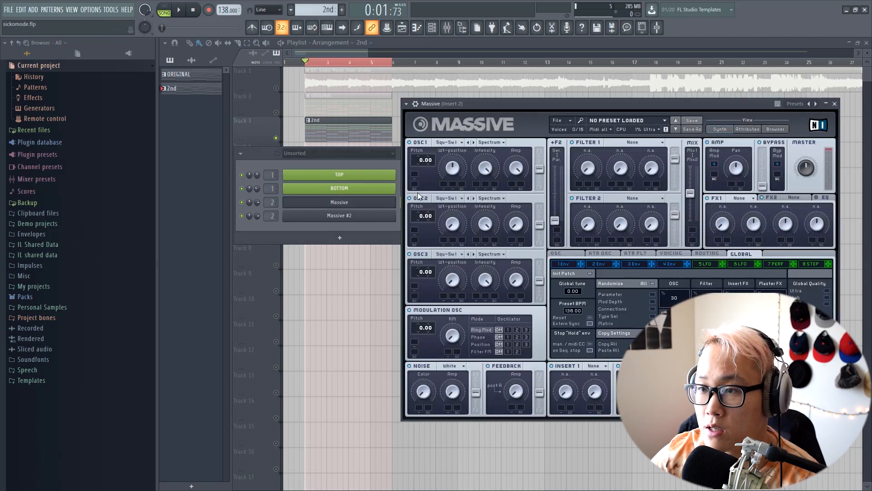
click(242, 216)
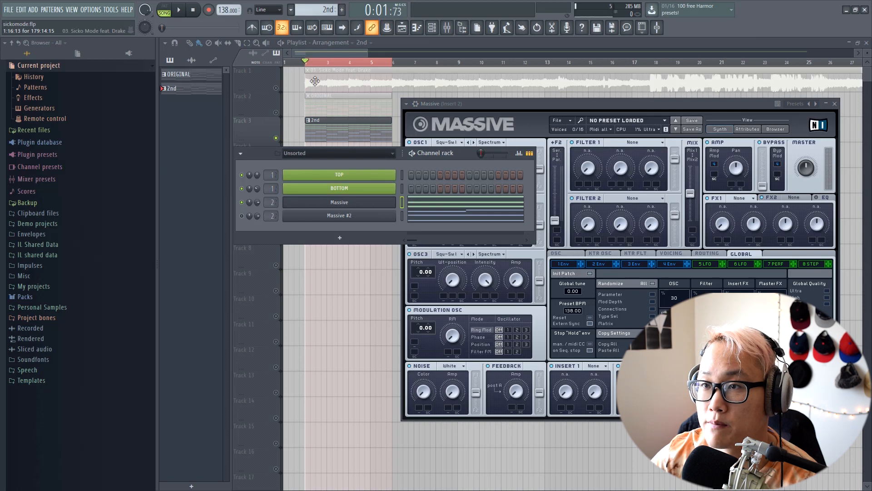
Play the 2nd pattern to hear Massive's initial patch, moving the synth window over the channel rack.
key(space)
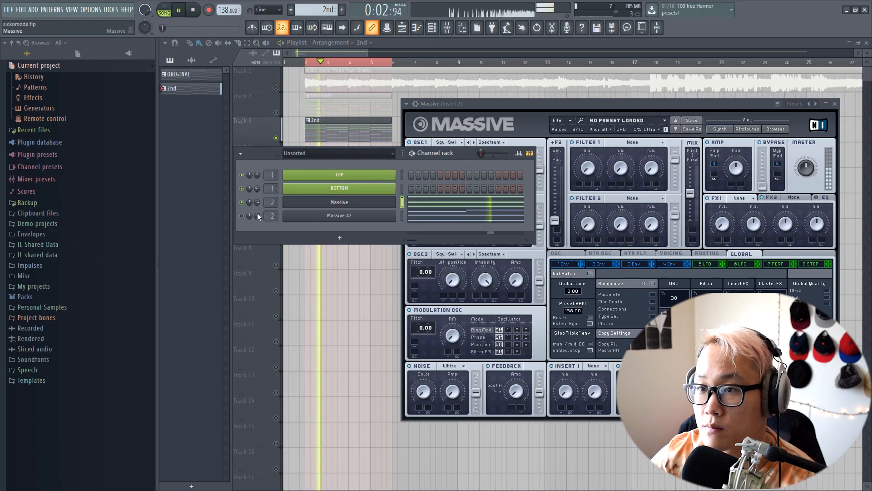
drag(456, 104, 343, 100)
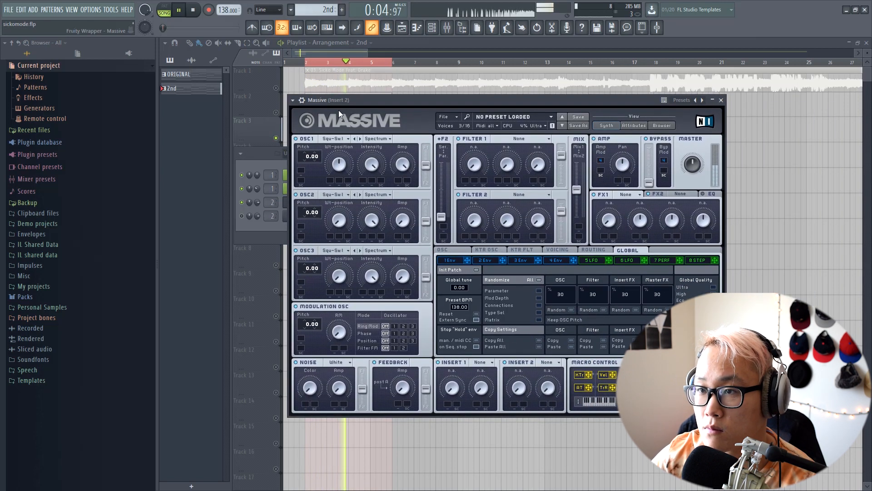
key(space)
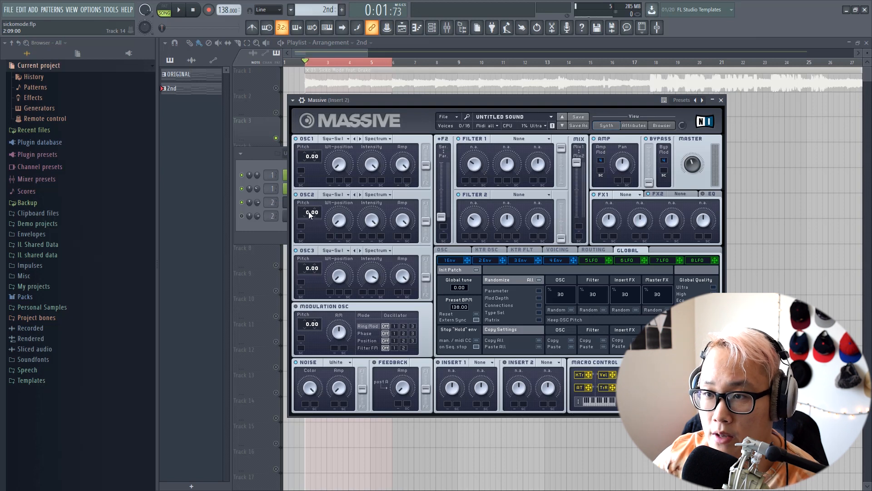
Set the OSC2 pitch to 11.95 and the OSC3 pitch to 12.04, and play the pattern to check the detuning.
drag(307, 212, 307, 200)
drag(308, 269, 306, 260)
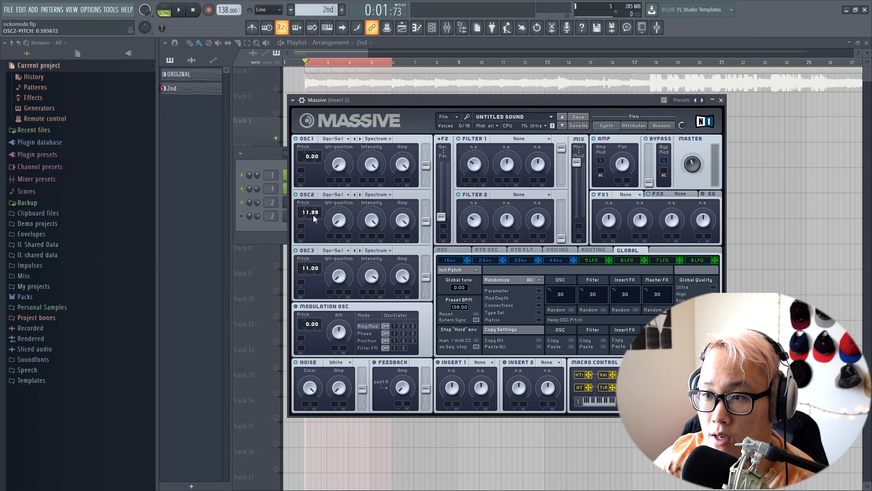
scroll(314, 216, down, 2)
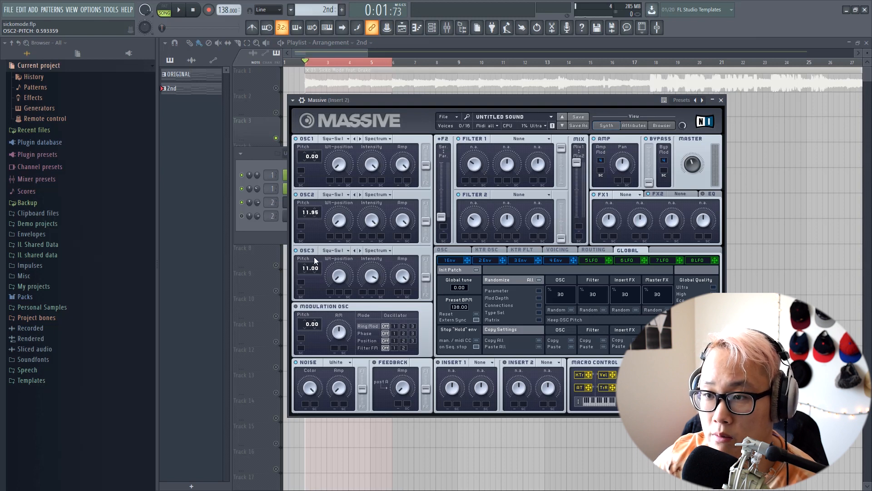
drag(316, 265, 315, 212)
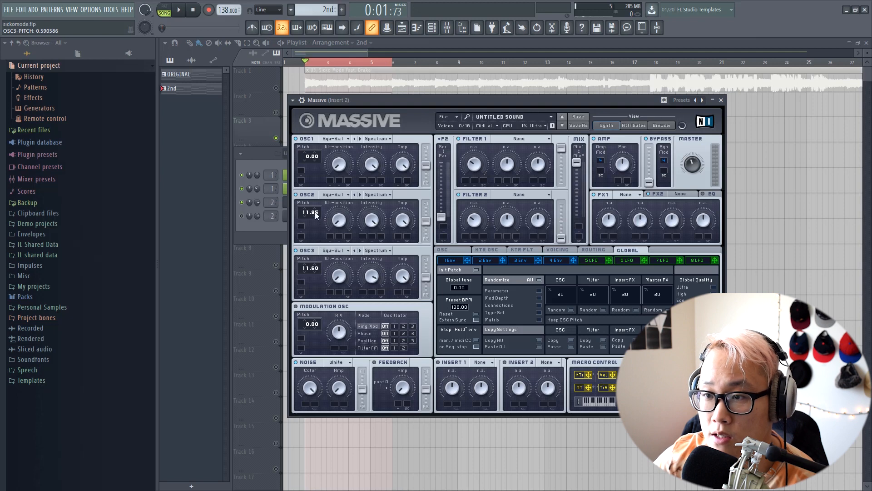
click(179, 10)
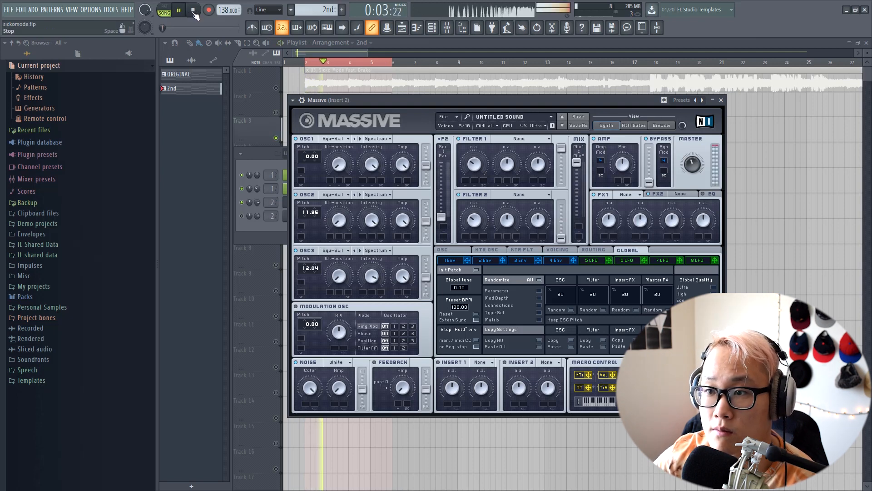
click(193, 10)
Set Massive's Global tune to -12.00 and play the pattern to check it.
drag(460, 287, 457, 301)
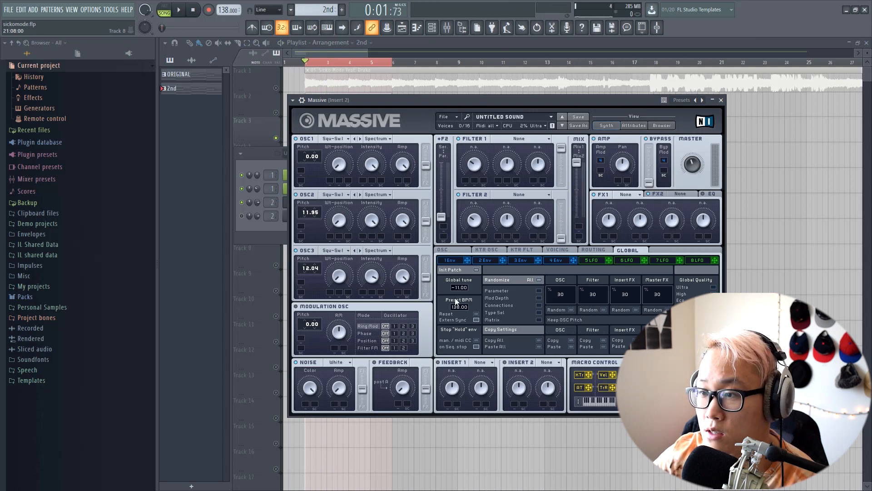
click(184, 12)
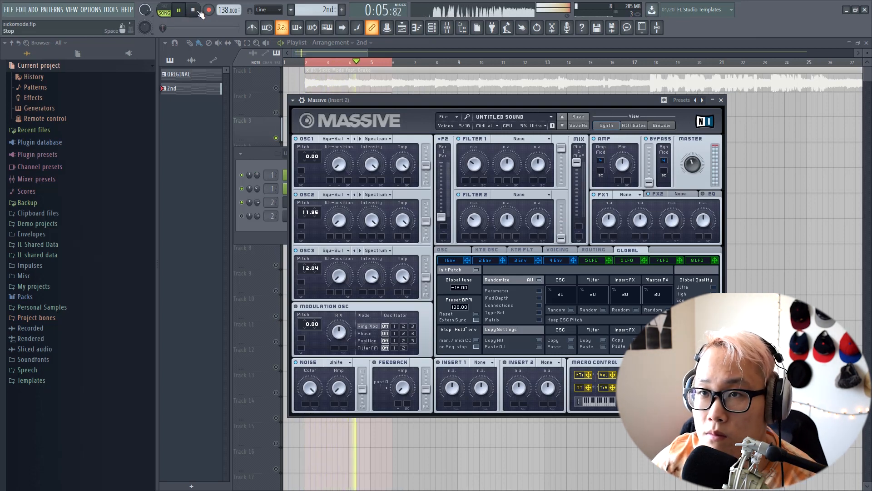
key(space)
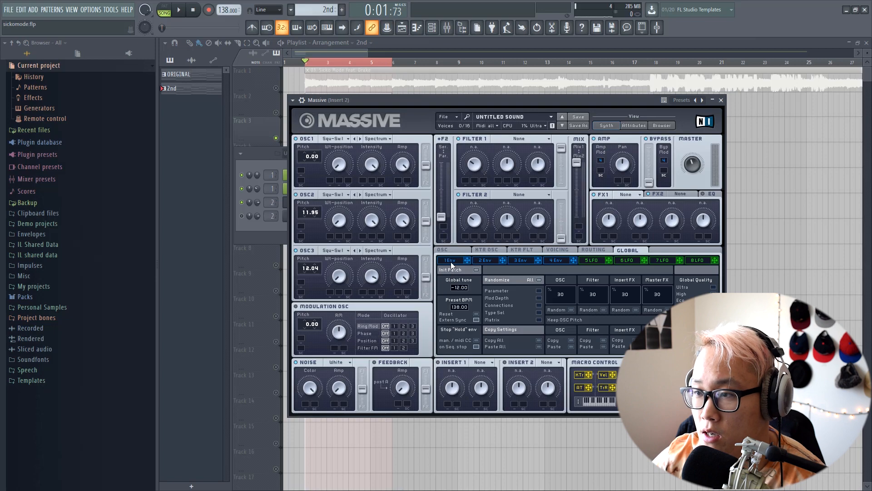
Sync LFO 5 to the host tempo and set its ratio to 1/8.
click(450, 262)
click(608, 260)
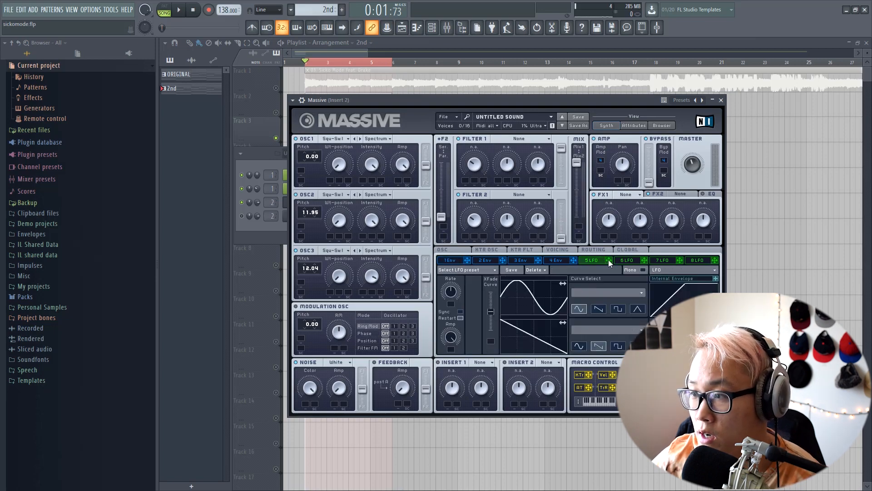
click(460, 311)
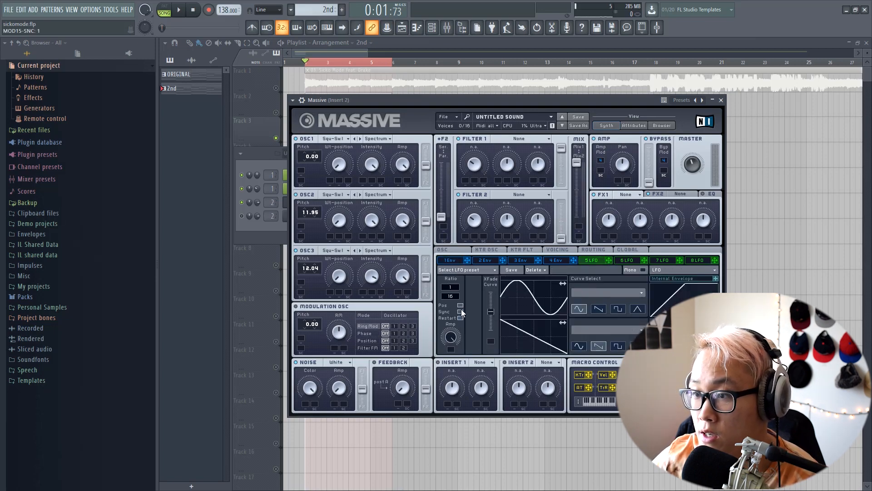
drag(454, 298, 454, 301)
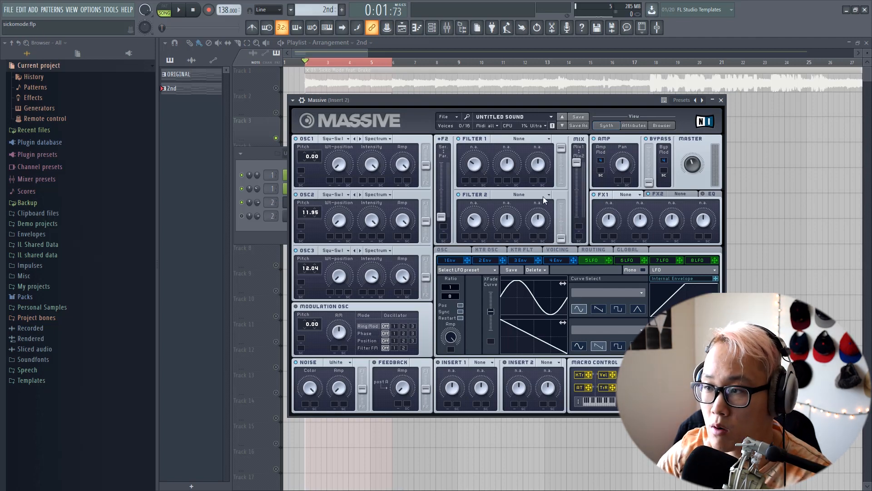
Assign LFO 5 as a modulator to the pitch of OSC2, OSC3 and OSC1.
drag(608, 260, 301, 236)
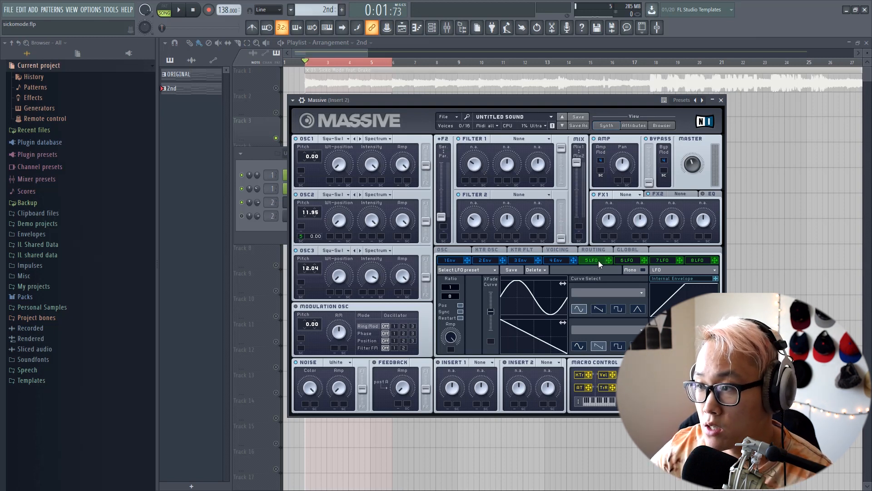
drag(609, 260, 301, 292)
drag(609, 261, 301, 181)
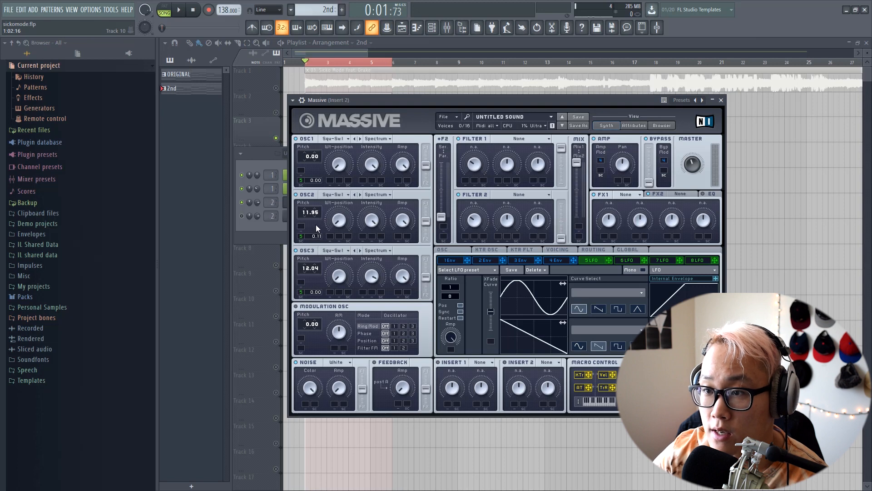
Set the LFO 5 pitch modulation amounts to 0.10 on OSC1, 0.15 on OSC2 and 0.16 on OSC3, playing the pattern to check them.
drag(315, 292, 319, 303)
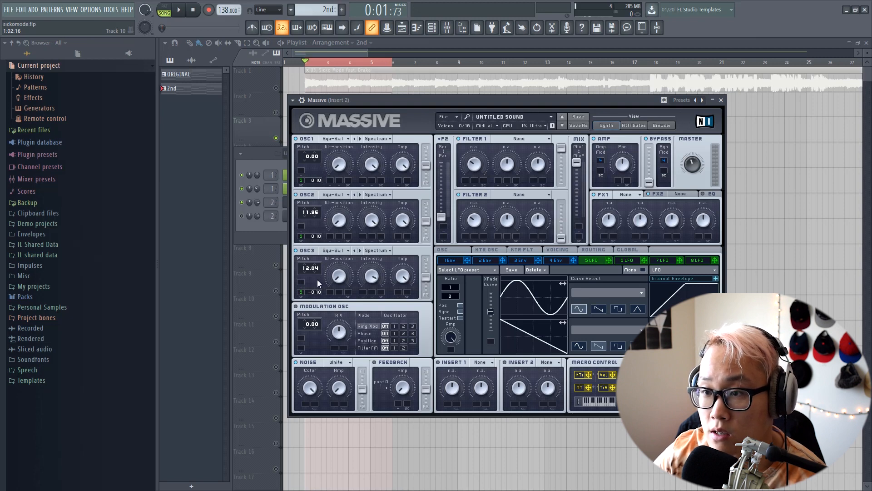
click(179, 10)
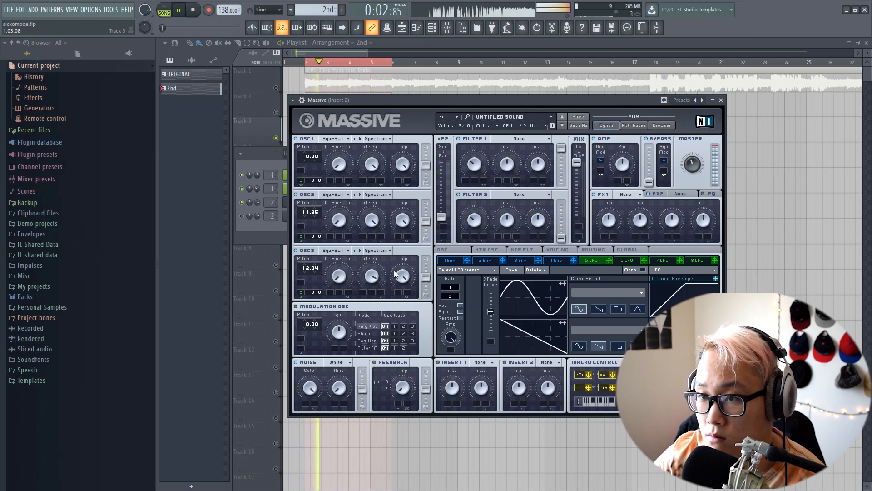
click(196, 18)
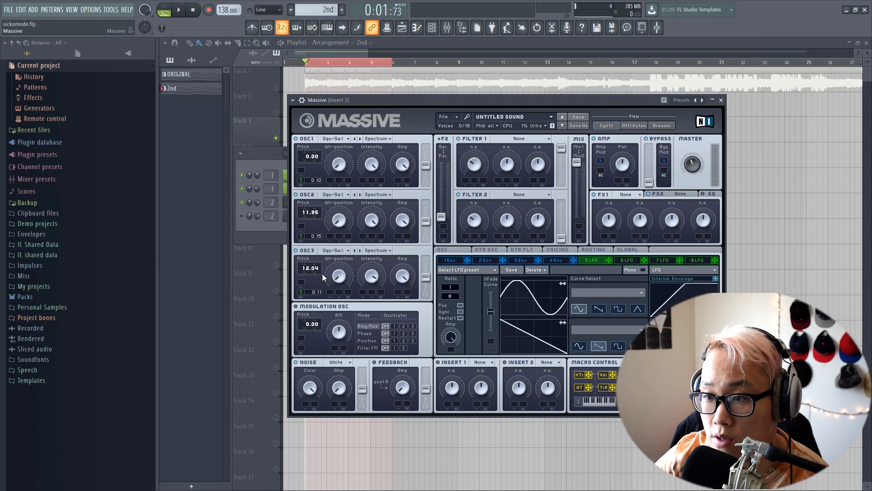
click(179, 10)
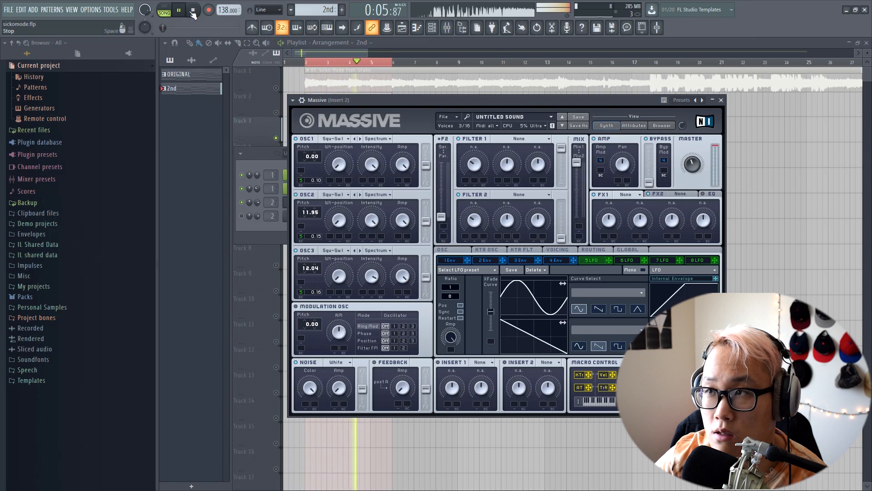
key(space)
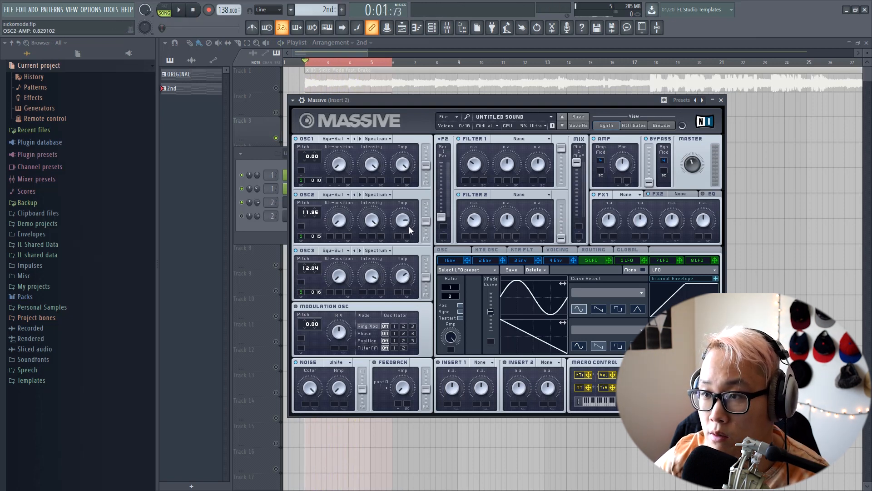
Lower the OSC2 and OSC3 amp levels slightly while playing the pattern.
key(space)
drag(400, 222, 401, 227)
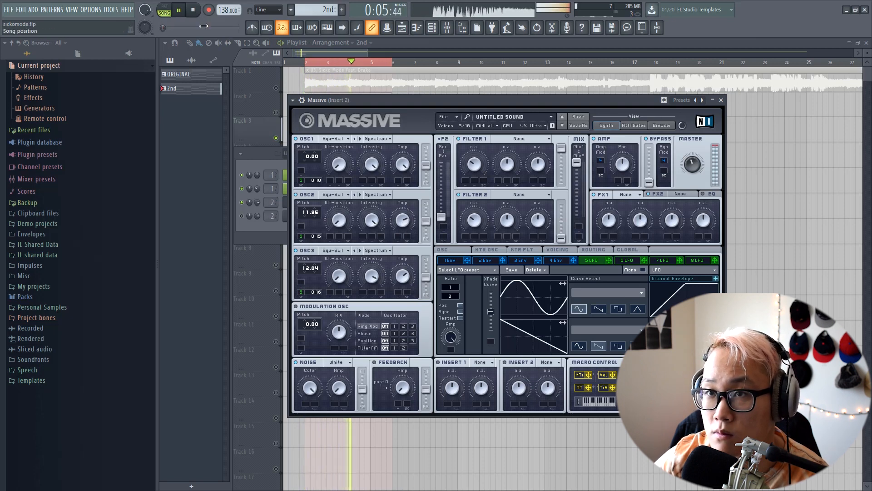
key(space)
Shape Massive's envelope 1 with a short attack and decay and its decay level lowered to zero.
click(455, 260)
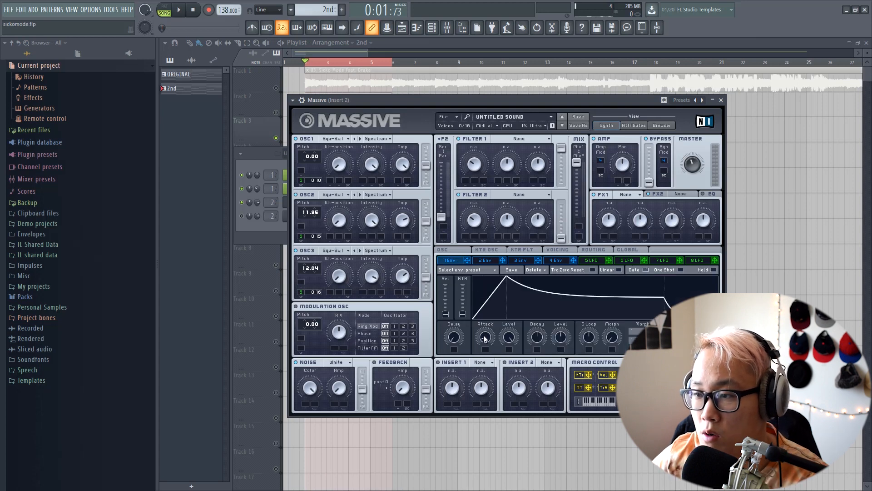
drag(485, 338, 501, 396)
drag(509, 337, 536, 362)
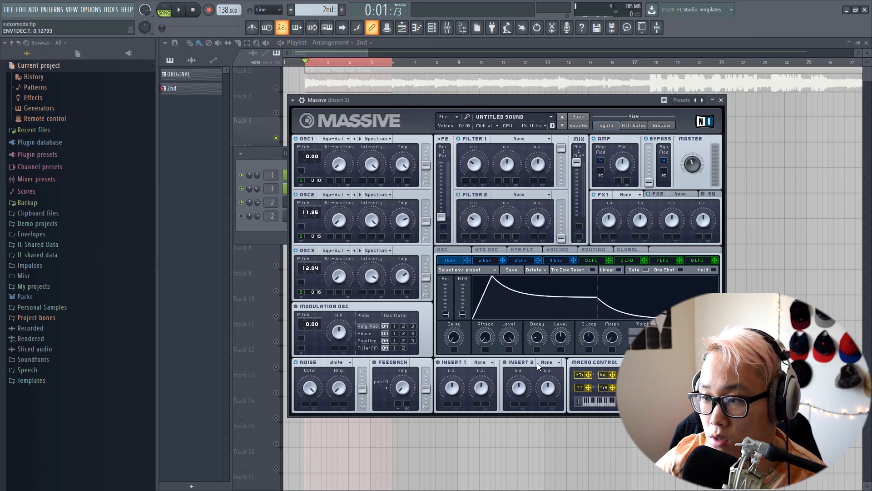
drag(554, 337, 574, 423)
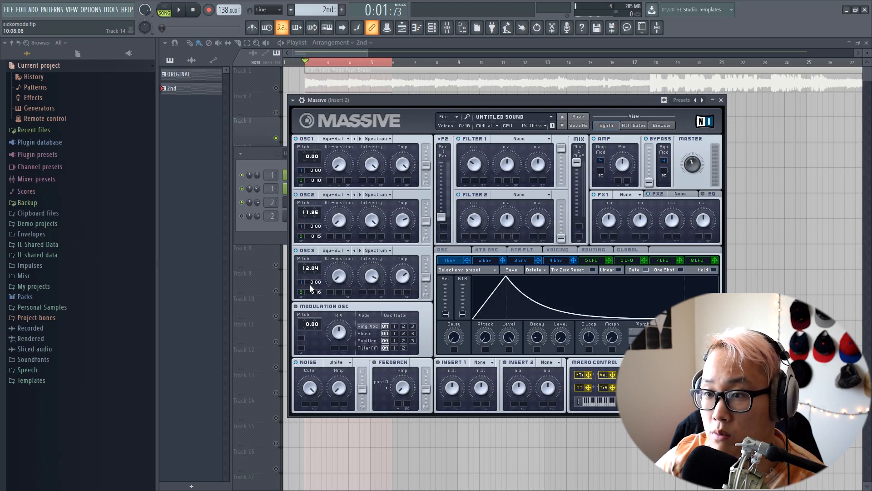
Assign envelope 1 to all three oscillator pitches with an amount of -12.00, and set its decay to about 0.19 while playing the pattern.
drag(312, 293, 313, 293)
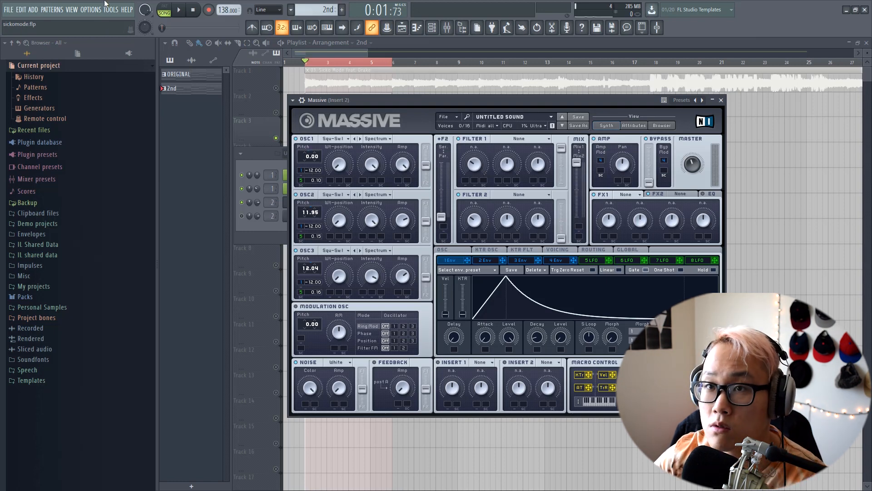
click(179, 13)
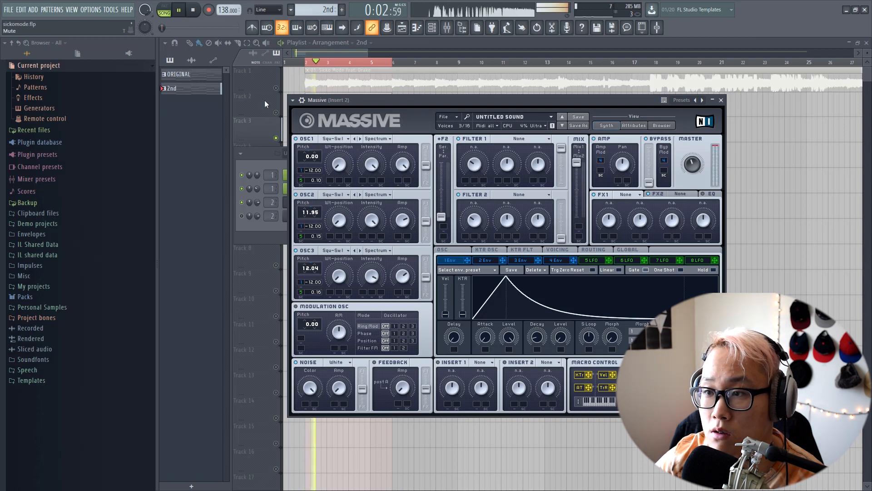
drag(536, 337, 538, 339)
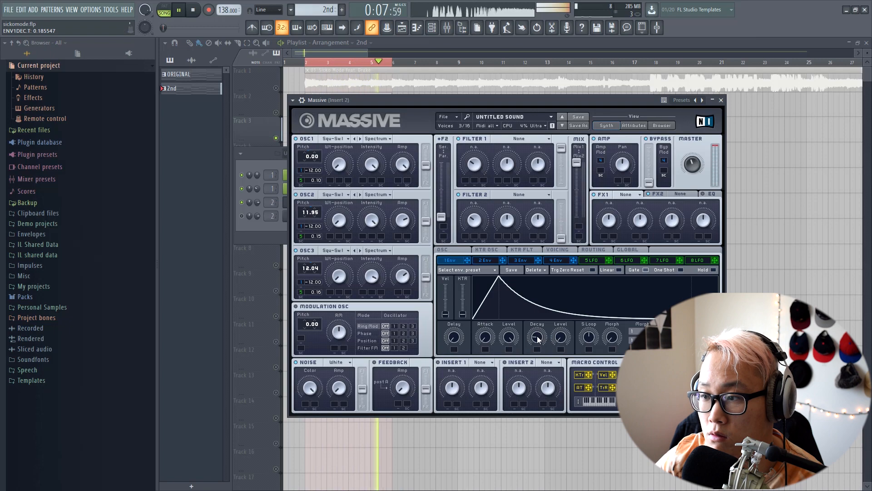
click(193, 13)
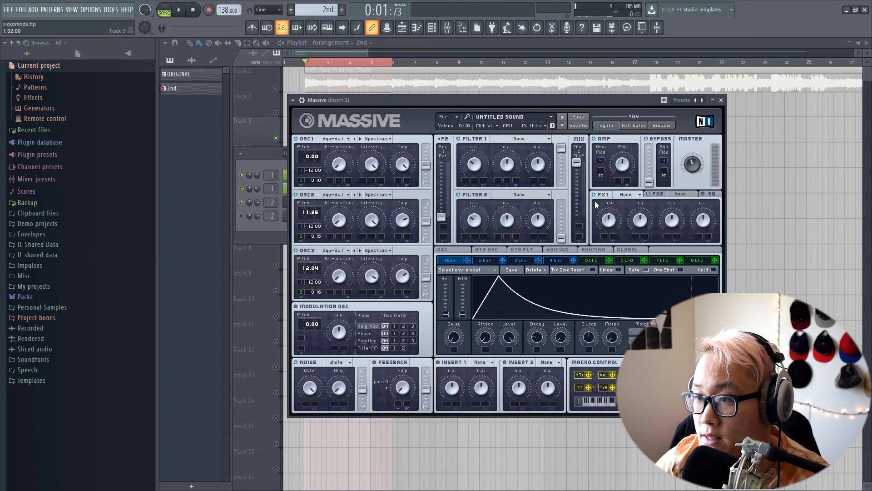
Load Chorus in the FX1 slot and set its dry/wet to about 0.49 while playing the pattern.
click(626, 194)
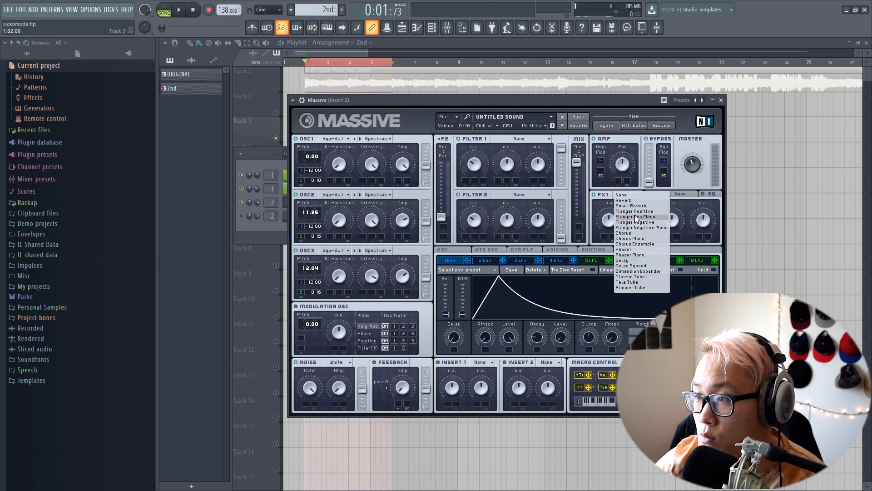
click(649, 233)
key(space)
drag(612, 222, 612, 223)
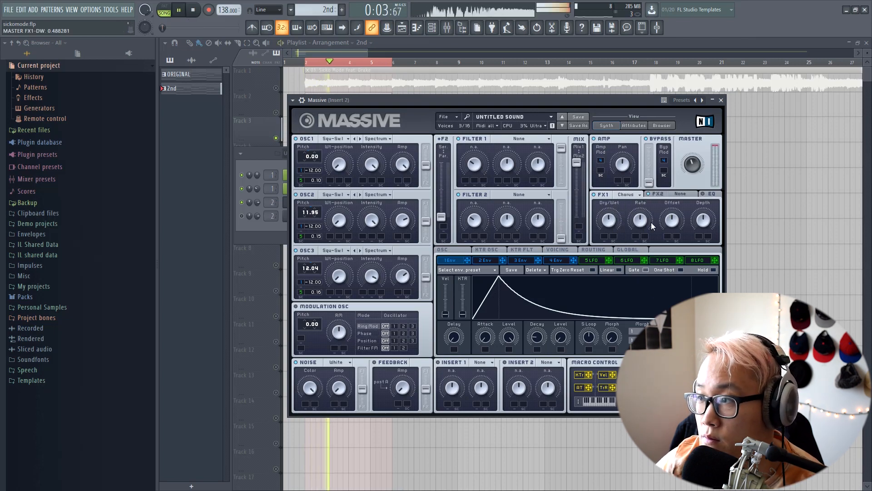
Assign LFO 5 as a modulator to the chorus rate and raise the dry/wet to about 0.52.
click(602, 260)
drag(609, 260, 642, 219)
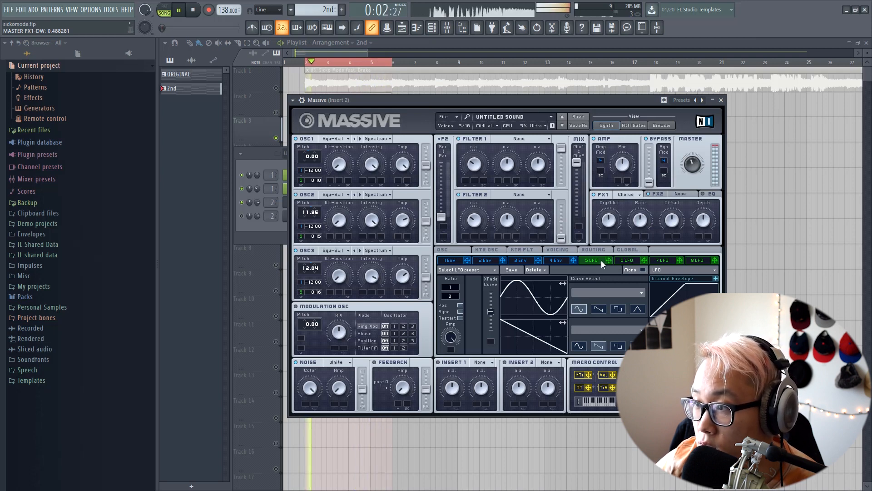
drag(609, 261, 611, 214)
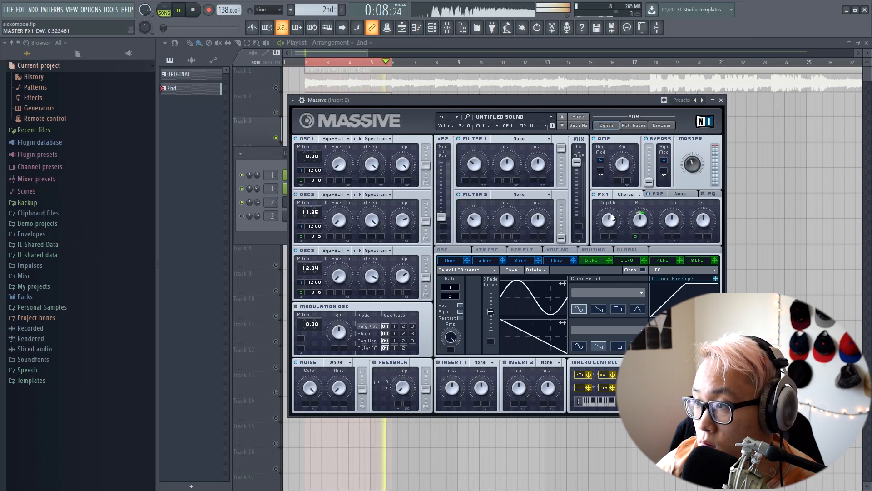
Set the chorus depth to about 0.31 and the dry/wet to about 0.56, then stop playback.
drag(702, 221, 702, 228)
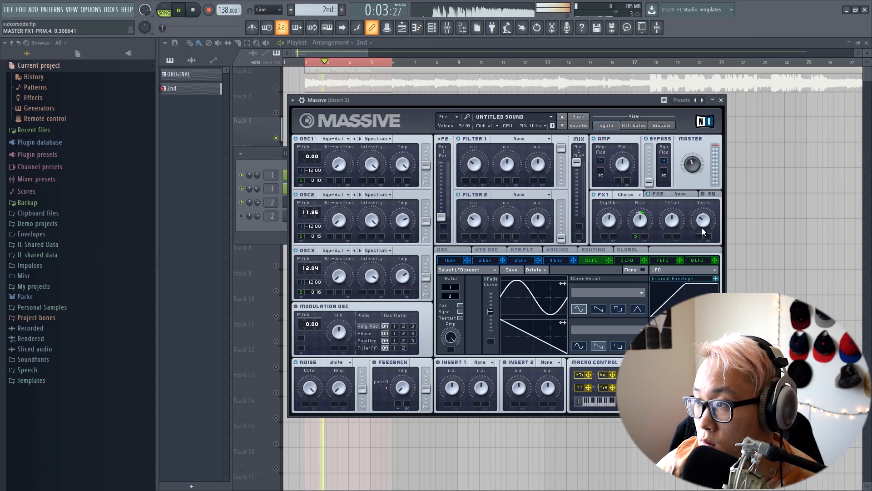
drag(612, 222, 611, 219)
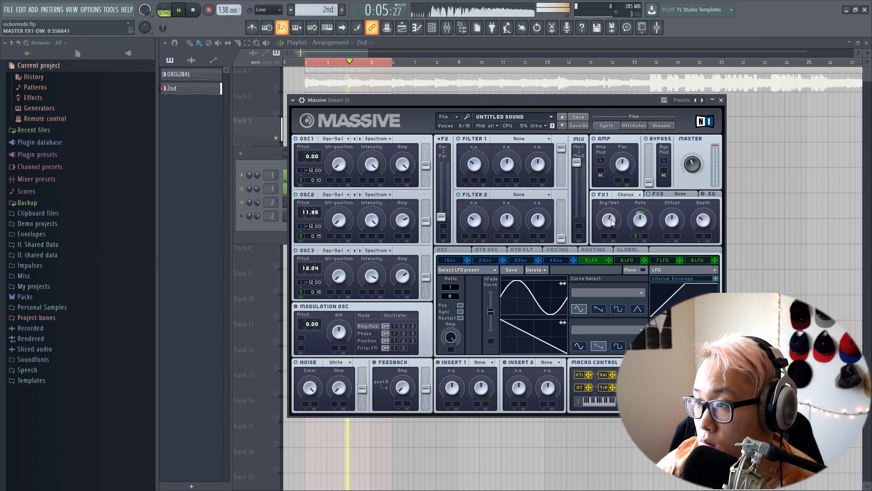
click(195, 10)
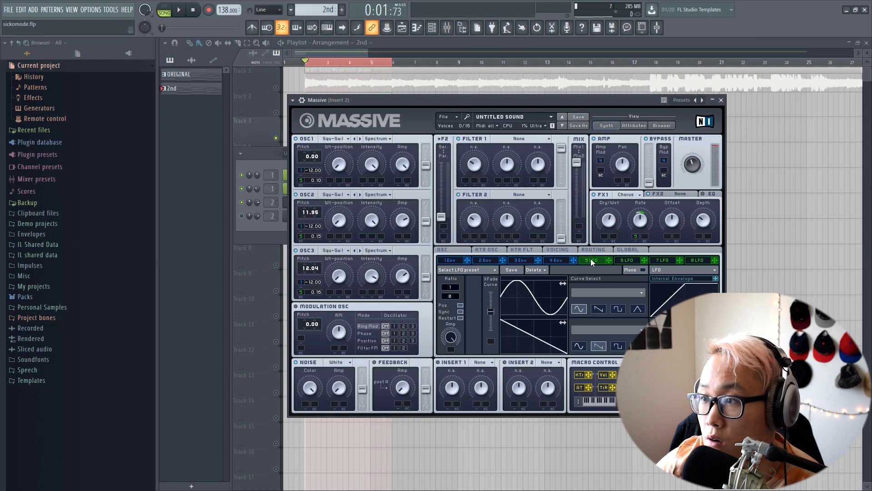
Set the unisono voices to 3, enable the pitch cutoff spread and set it to about 0.10 while playing the pattern.
click(575, 250)
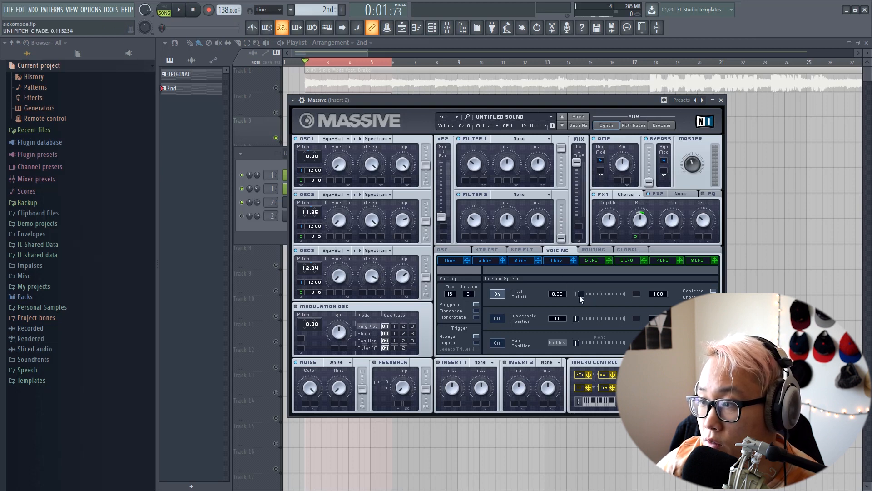
key(space)
mouse_move(580, 294)
mouse_down()
mouse_move(603, 293)
mouse_move(582, 292)
mouse_up()
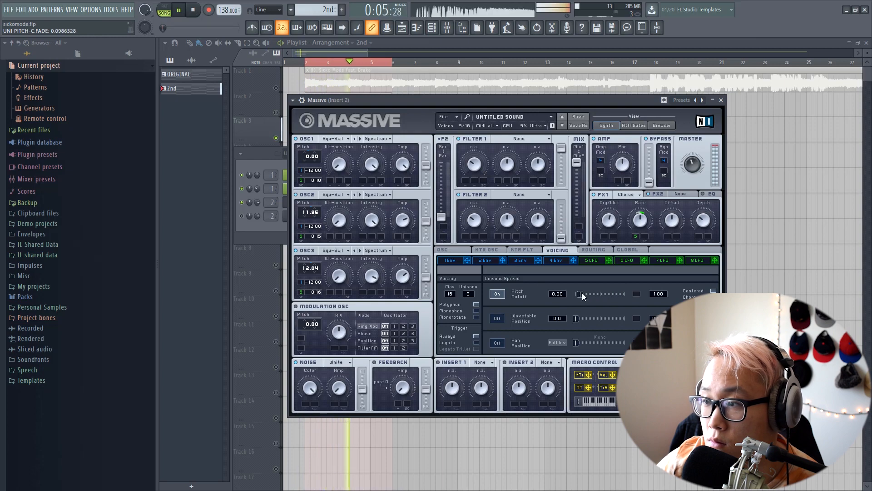
click(193, 9)
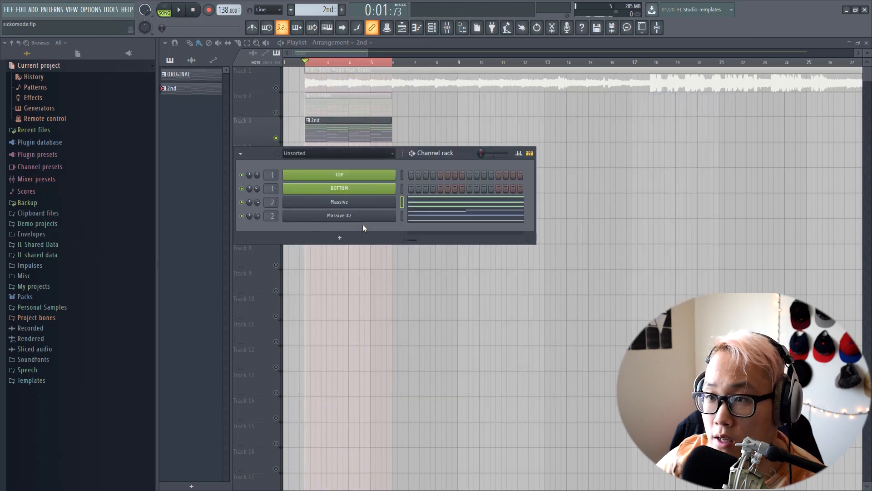
Open the Massive #2 channel and play the pattern to hear its initial sound.
click(337, 216)
key(space)
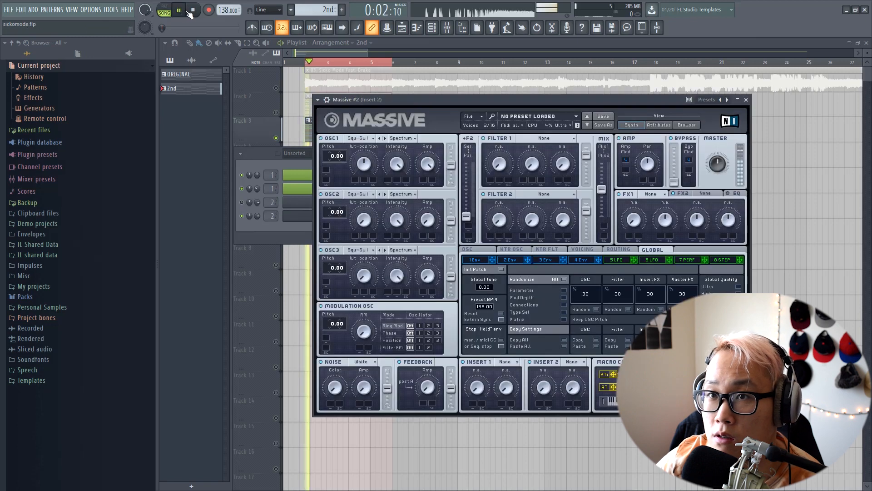
click(193, 11)
Turn the wavetable positions in Massive #2 to maximum and set the OSC1 wavetable to Sin-Squ.
click(359, 137)
click(384, 114)
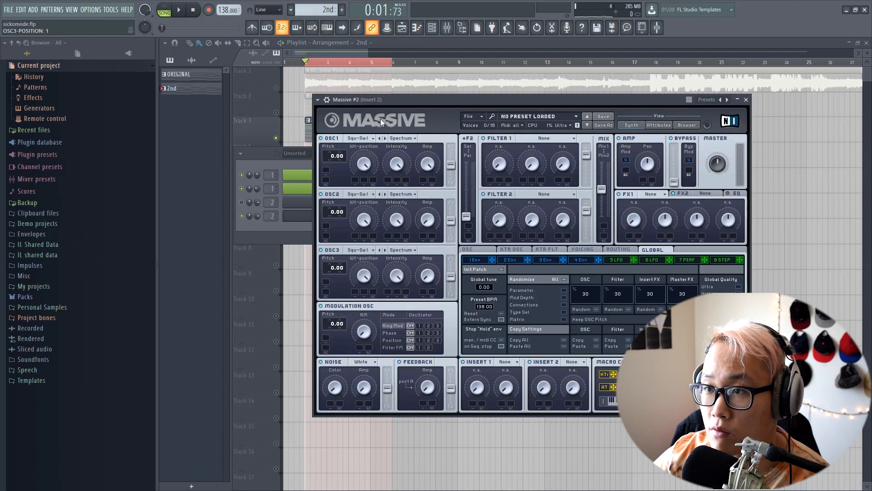
click(367, 138)
click(407, 167)
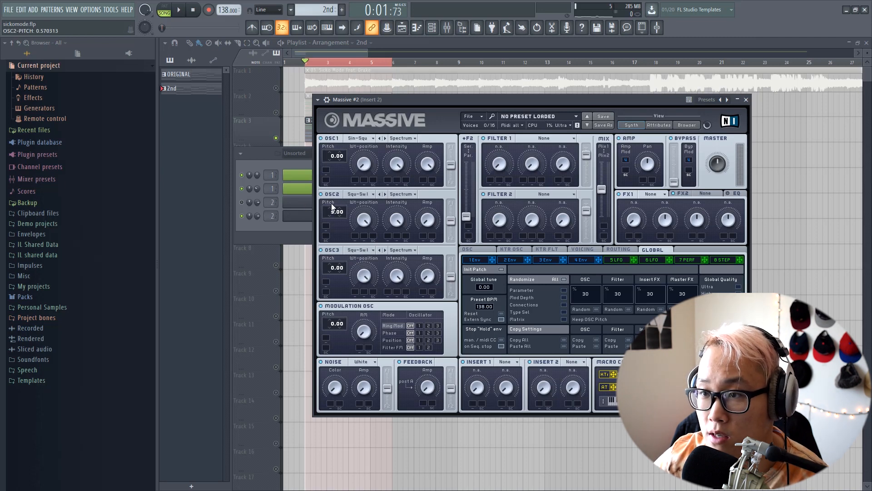
Set the OSC2 pitch to 12.03 and the OSC3 pitch to 11.97 in Massive #2, and start playing the pattern.
scroll(331, 202, up, 1)
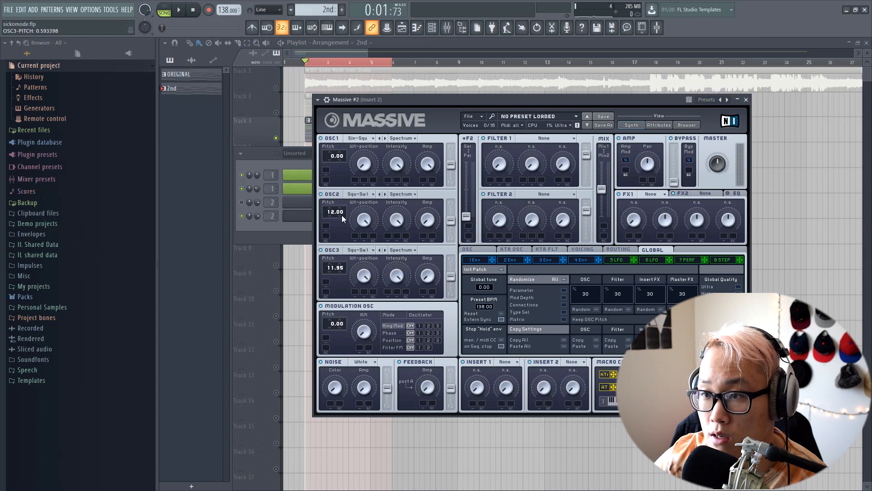
click(181, 11)
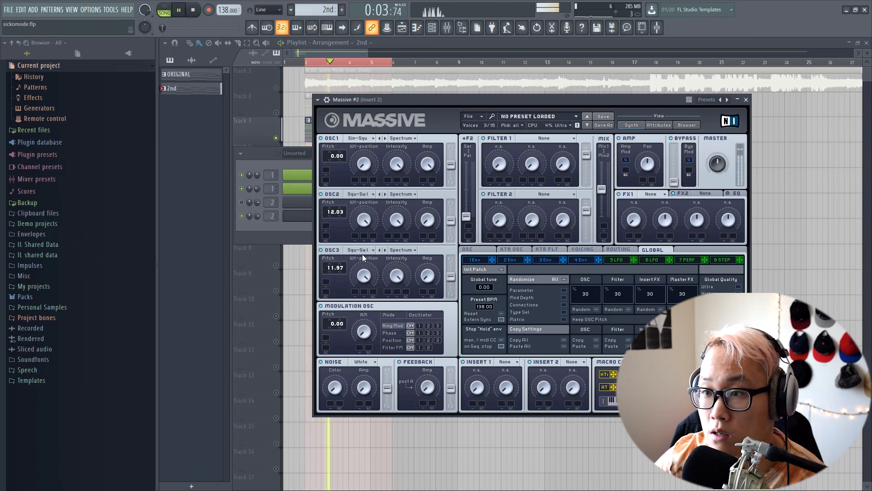
Raise the OSC2 amp to about 0.39 and raise the OSC3 amp while listening to the pattern, then stop playback.
drag(425, 219, 422, 185)
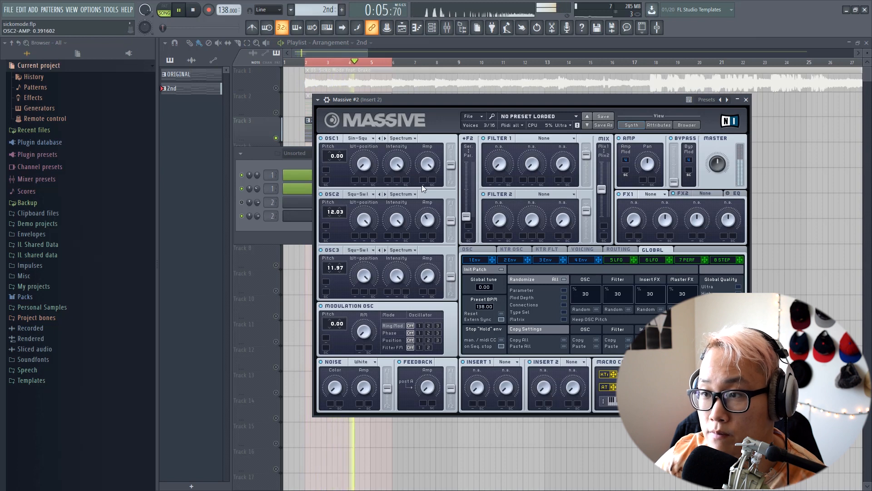
drag(428, 272, 426, 226)
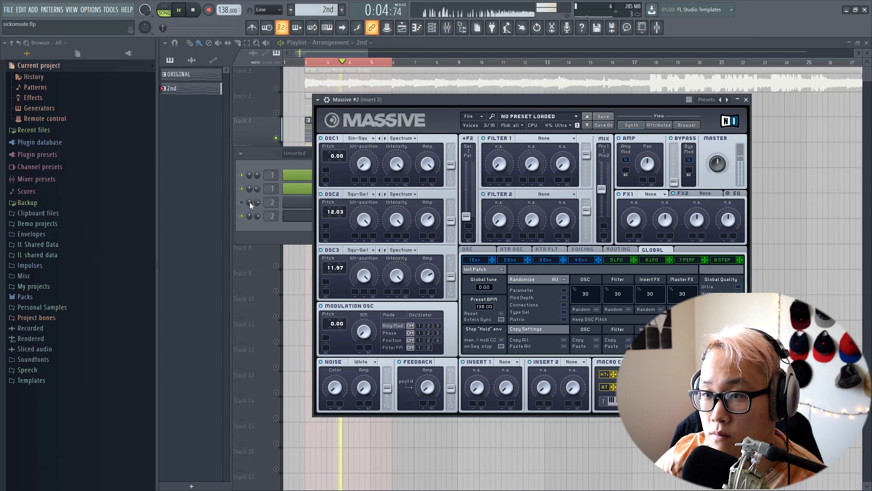
key(space)
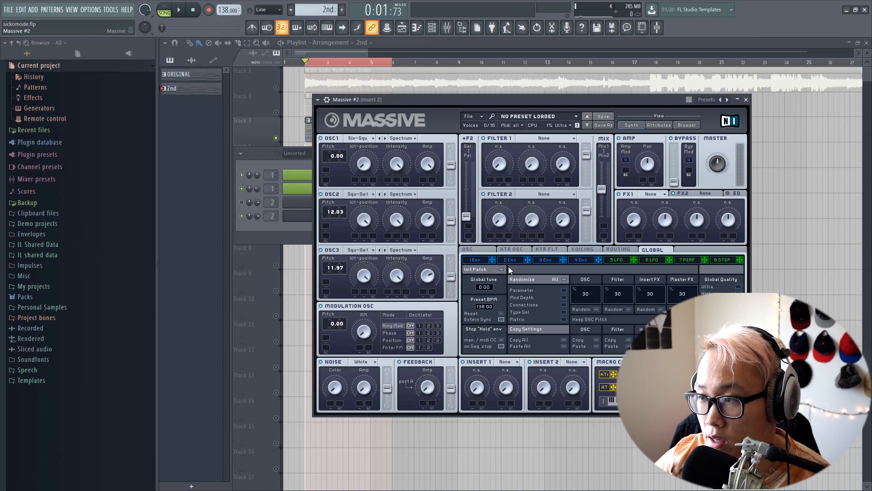
Set the unisono voices of Massive #2 to 7, enable the pitch cutoff spread and set it to about 0.04 while playing.
click(588, 249)
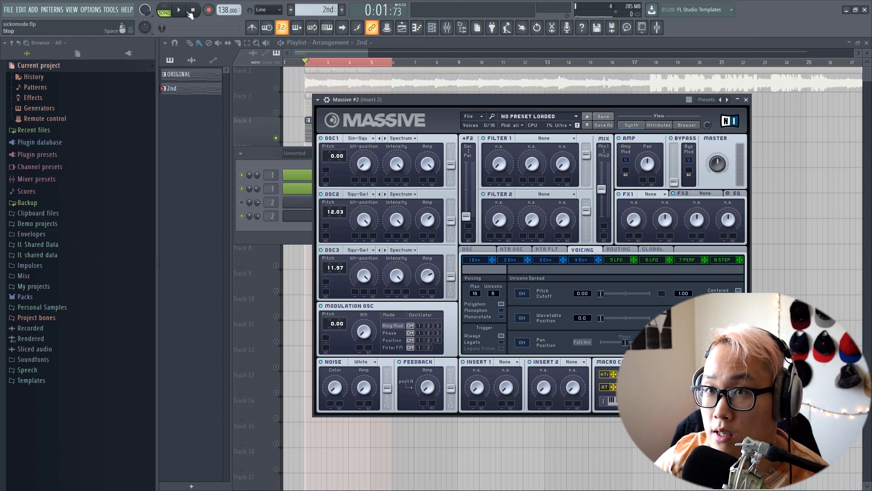
key(space)
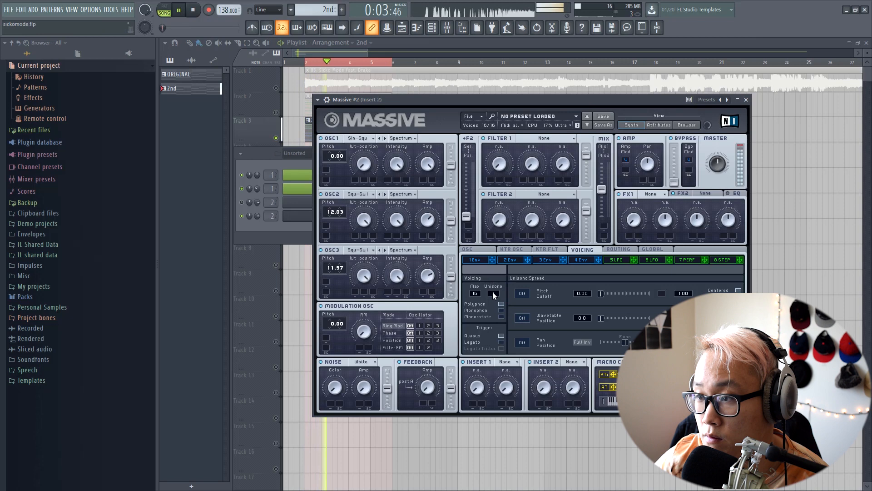
click(524, 295)
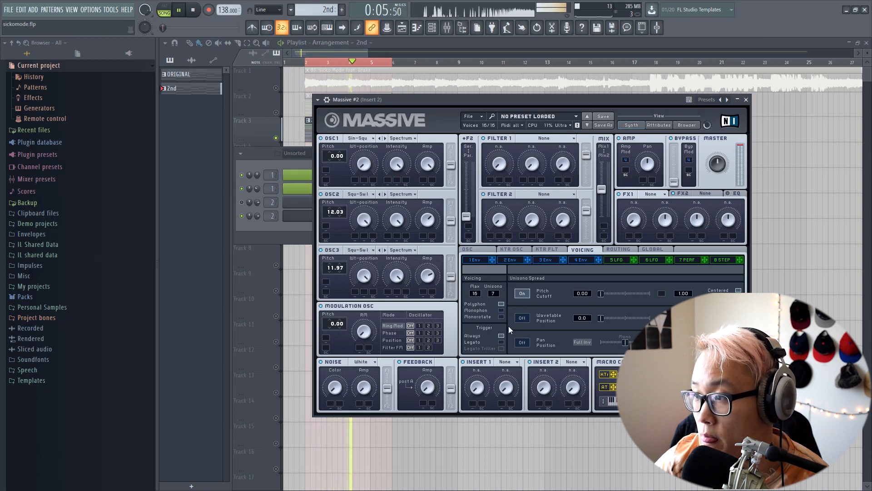
drag(602, 293, 604, 292)
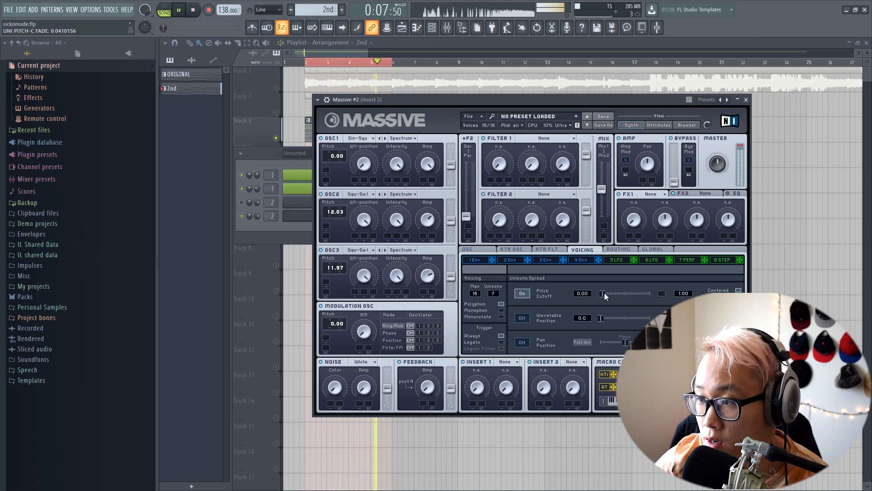
Reduce the pitch cutoff spread range of Massive #2 to 0.15, raise the spread amount slightly, and stop playback.
drag(684, 294, 684, 334)
drag(601, 298, 615, 297)
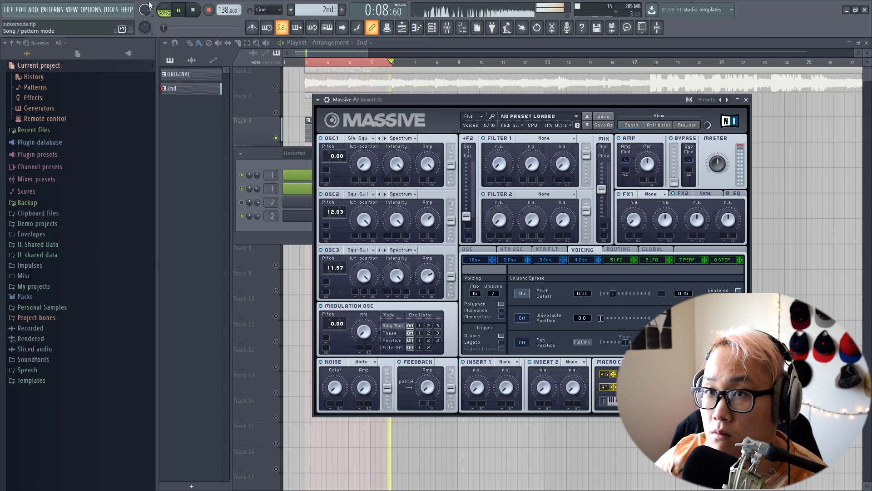
click(194, 14)
Set Filter 1 of Massive #2 to Lowpass 2, route all three oscillators fully into it, and start playing the pattern.
click(543, 138)
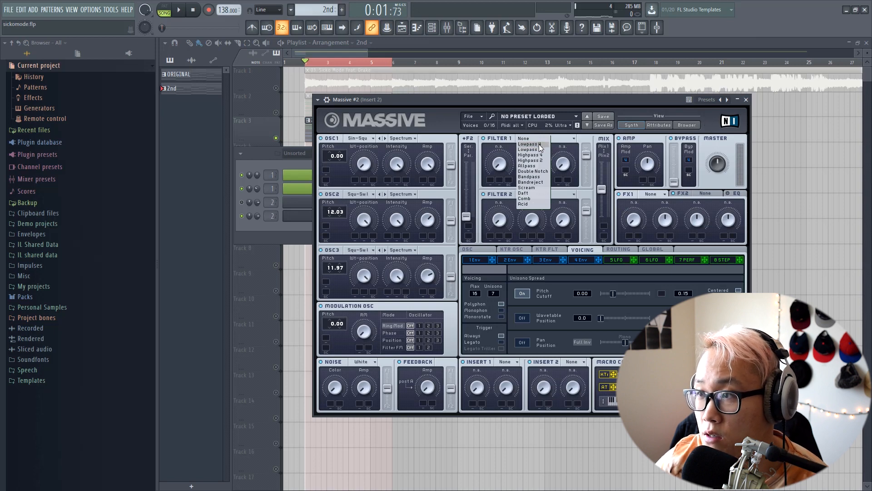
click(547, 150)
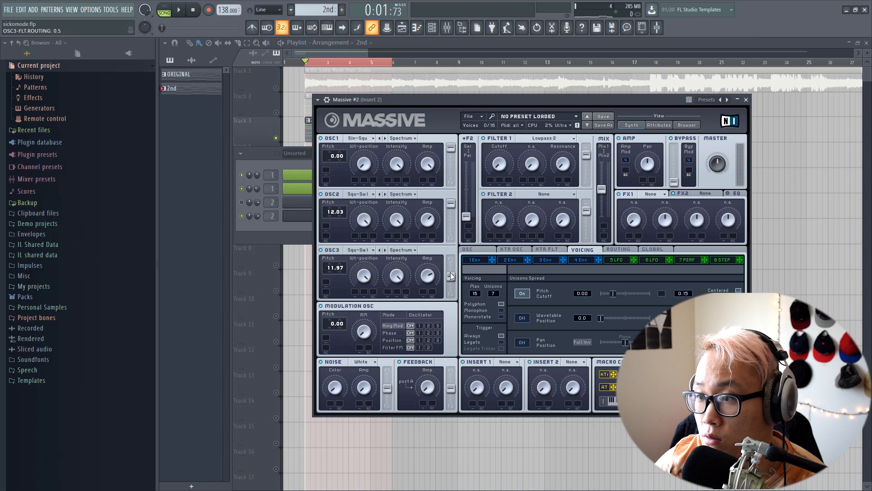
key(space)
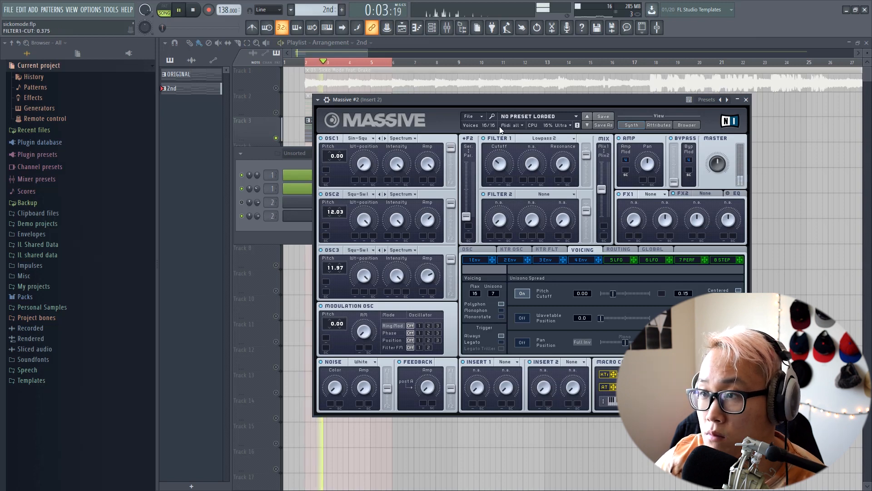
Set the Filter 1 resonance to about 0.49 and fine-tune its cutoff while listening to the pattern.
drag(500, 127, 505, 138)
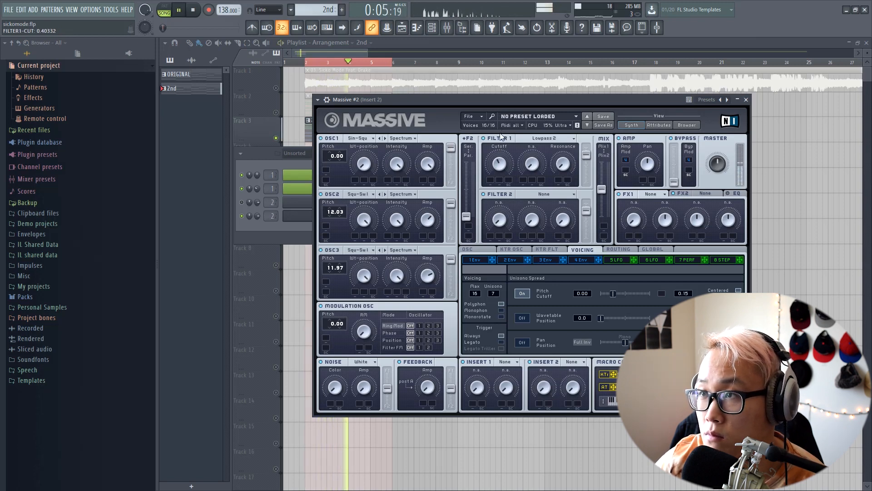
drag(563, 164, 547, 129)
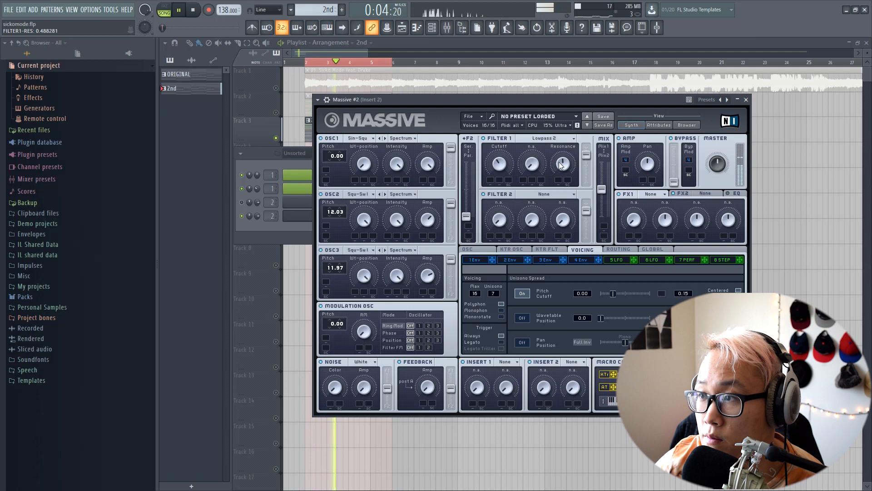
drag(503, 165, 503, 160)
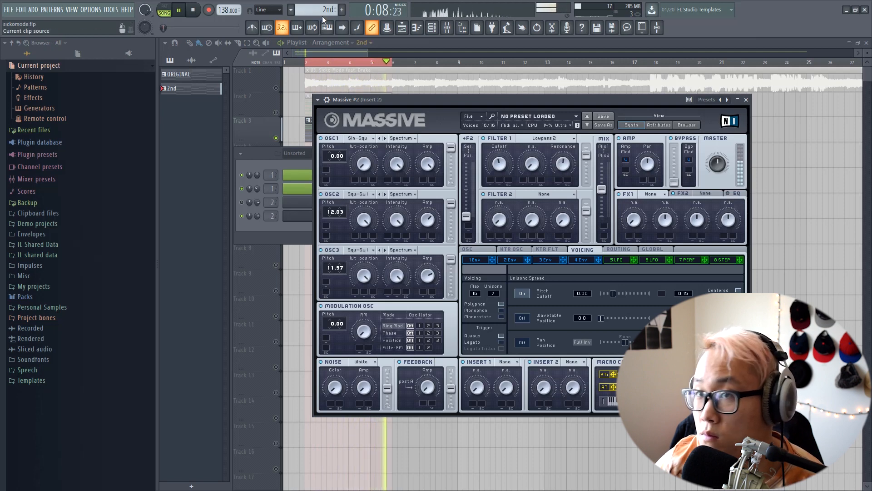
mouse_move(503, 165)
mouse_down()
mouse_move(499, 155)
mouse_move(502, 162)
mouse_up()
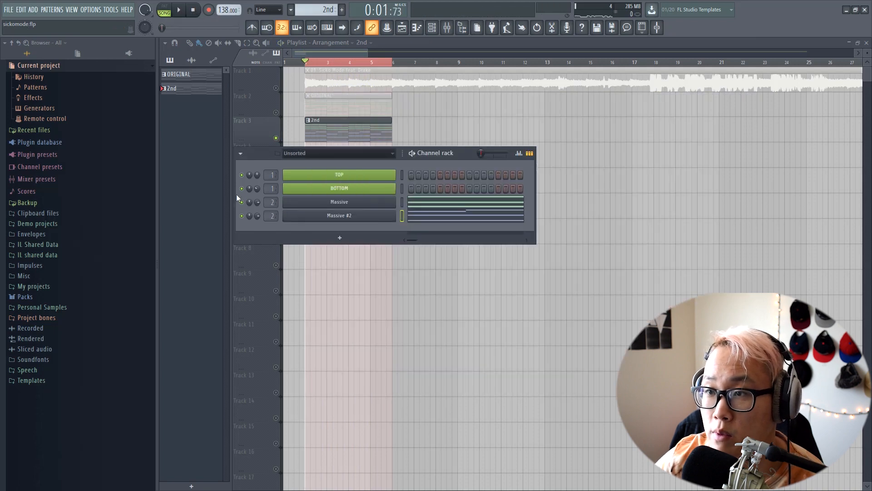
Balance the Massive #2 channel volume against the first Massive while playing the pattern, then stop playback.
key(space)
drag(256, 216, 256, 223)
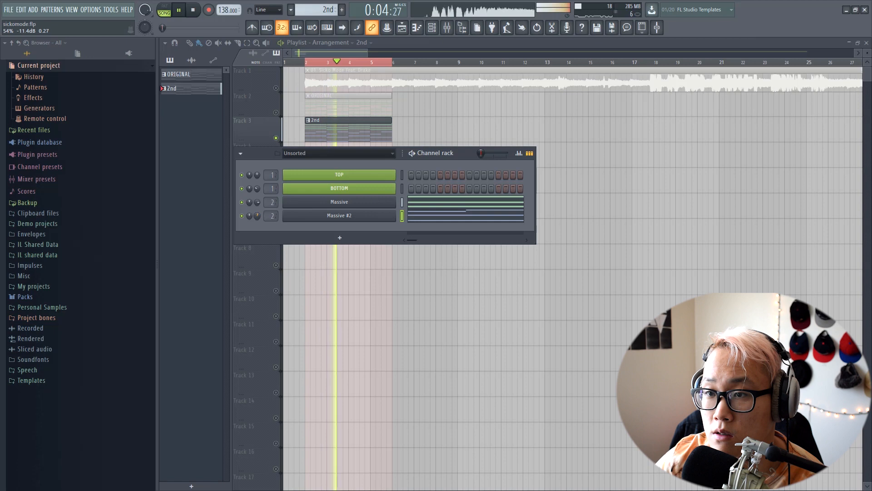
key(space)
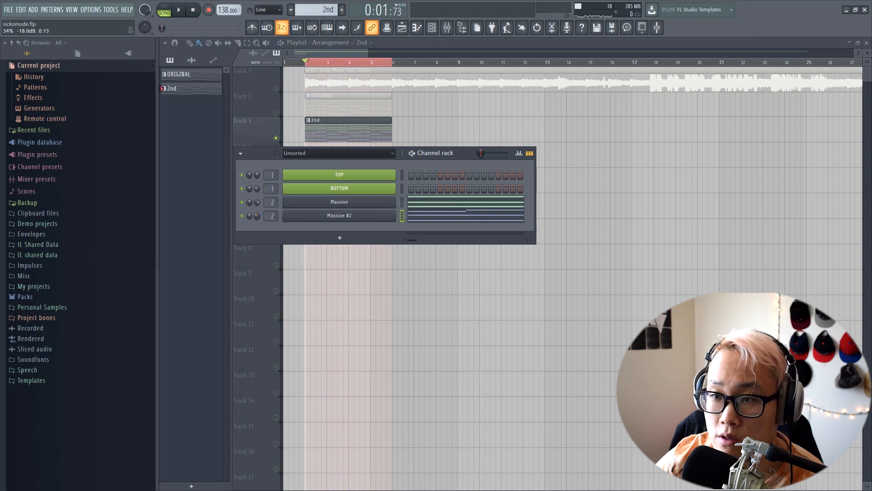
key(space)
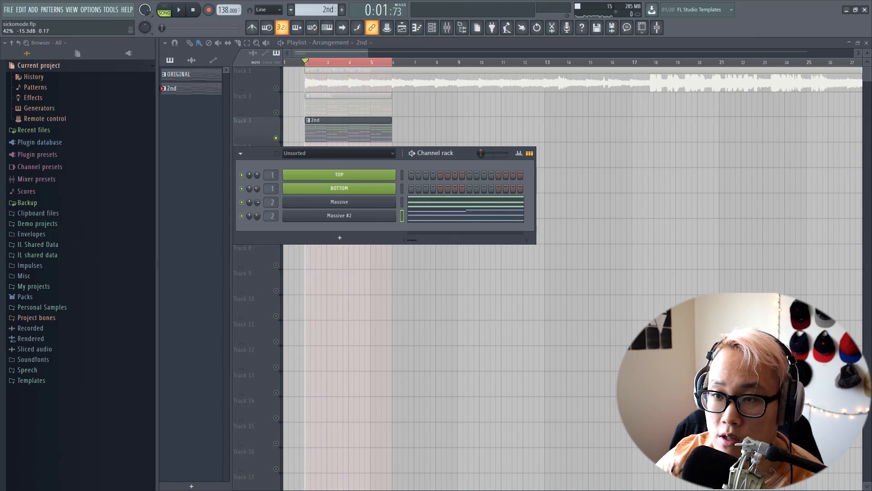
key(space)
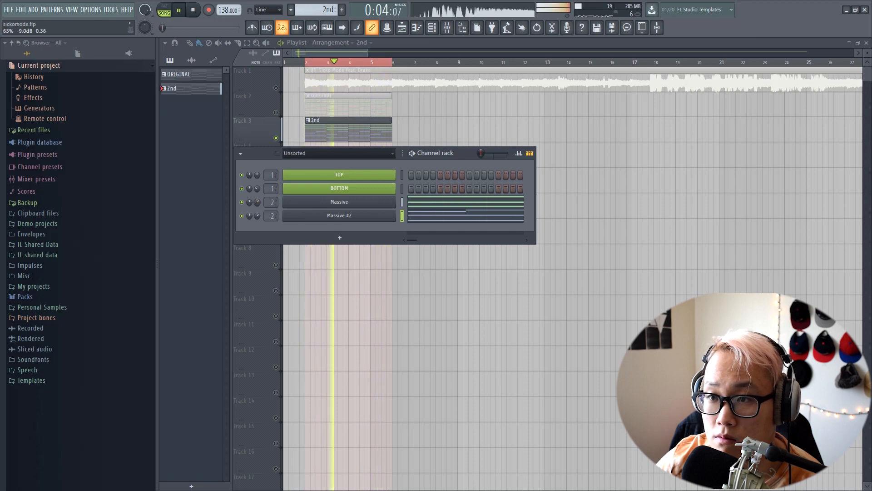
drag(257, 215, 257, 196)
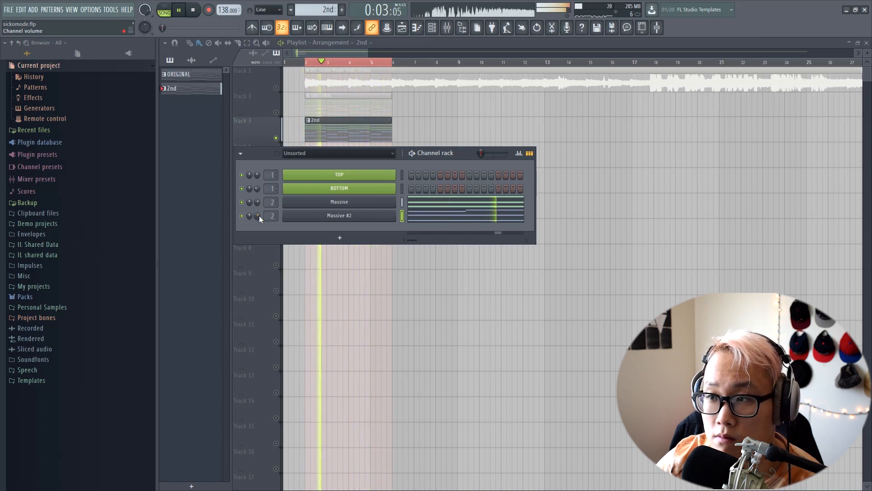
key(space)
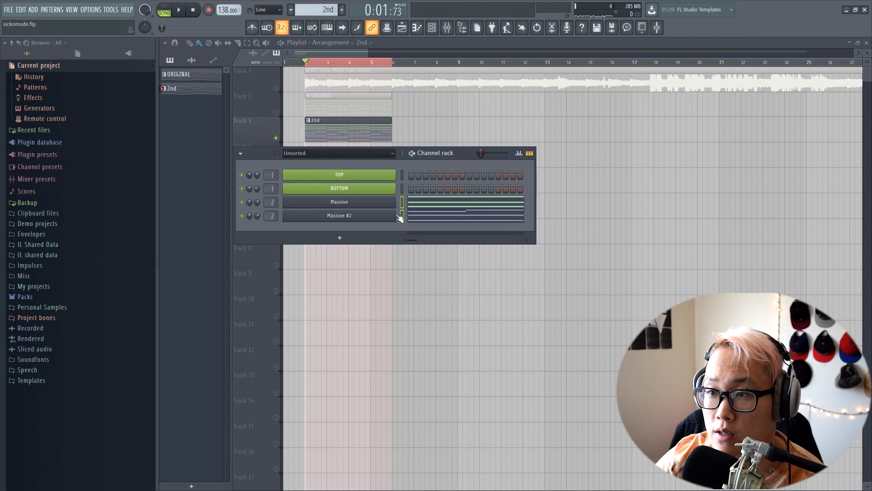
Load Maximus into the first effect slot of mixer track Insert 2.
key(F9)
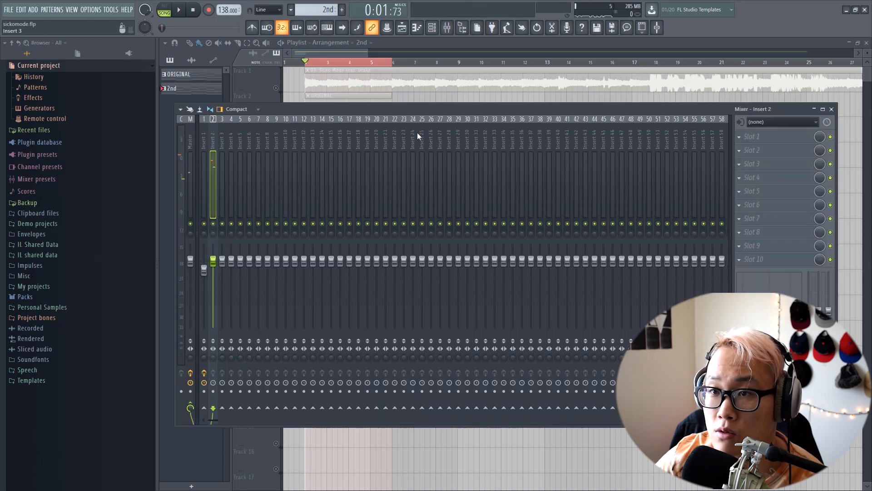
click(773, 139)
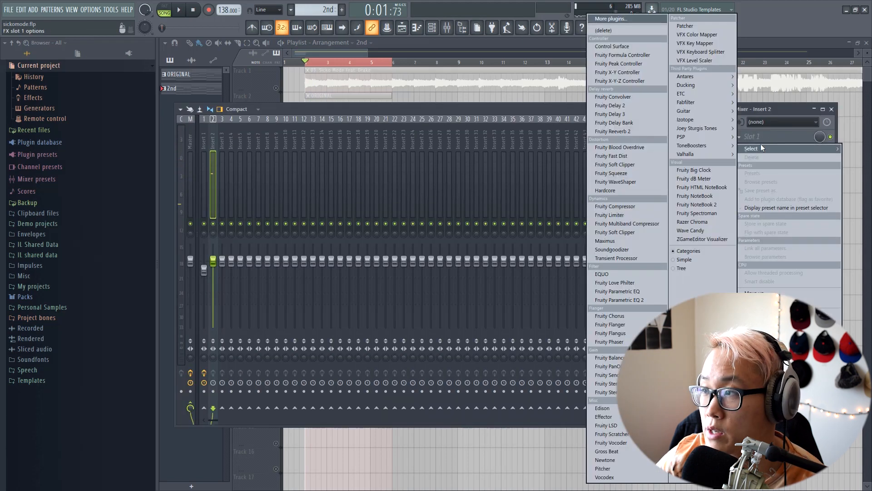
click(606, 241)
Bend the Maximus band curves upward during playback, setting the tension to about 10.46% for MID and 5.23% for HIGH.
click(257, 263)
key(space)
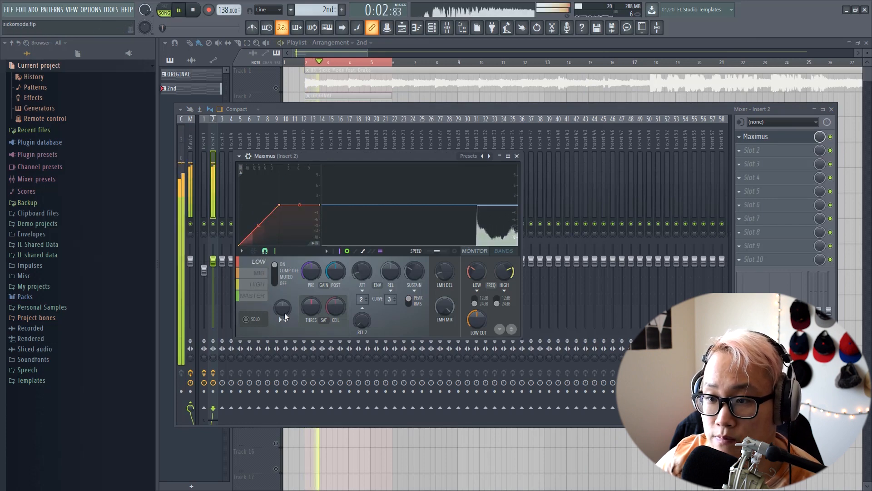
click(259, 272)
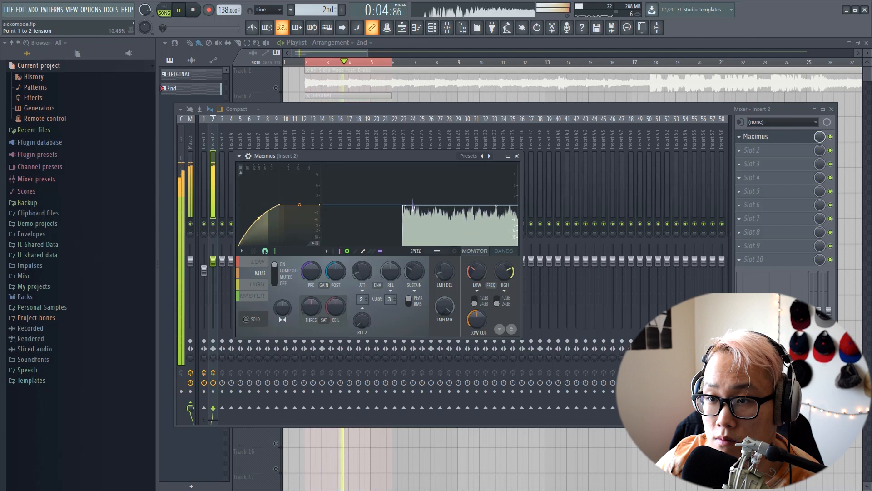
click(258, 284)
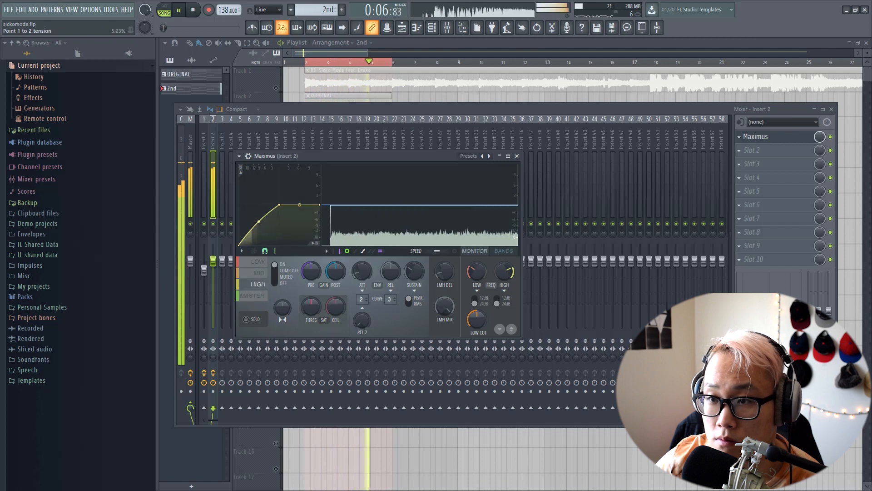
click(517, 156)
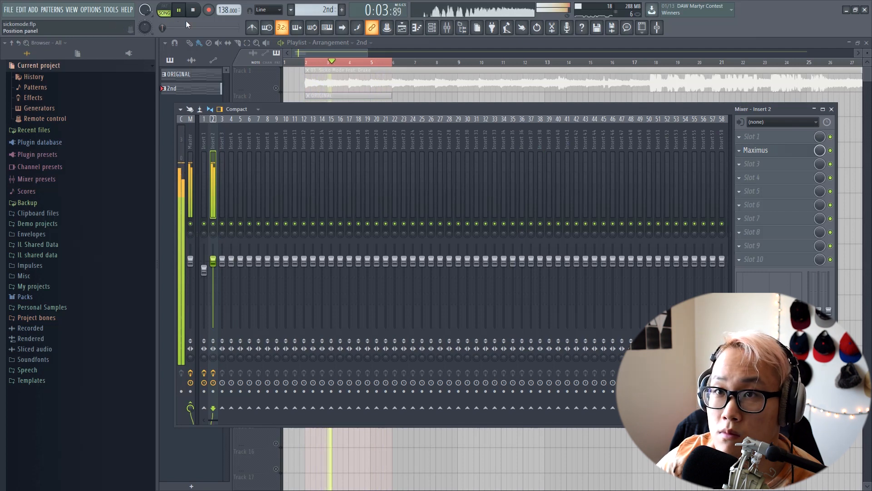
Load Fruity Reeverb 2 into slot 1 of Insert 2, ahead of Maximus, and raise its wet level while playing.
click(785, 138)
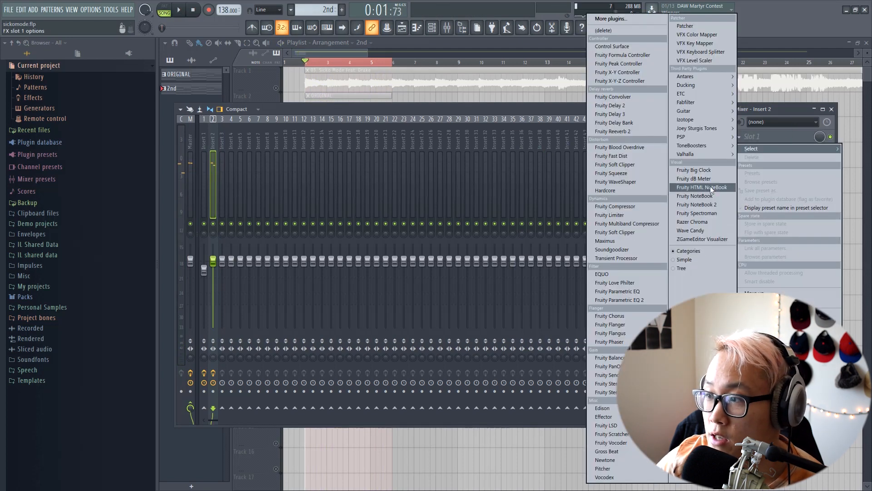
click(626, 130)
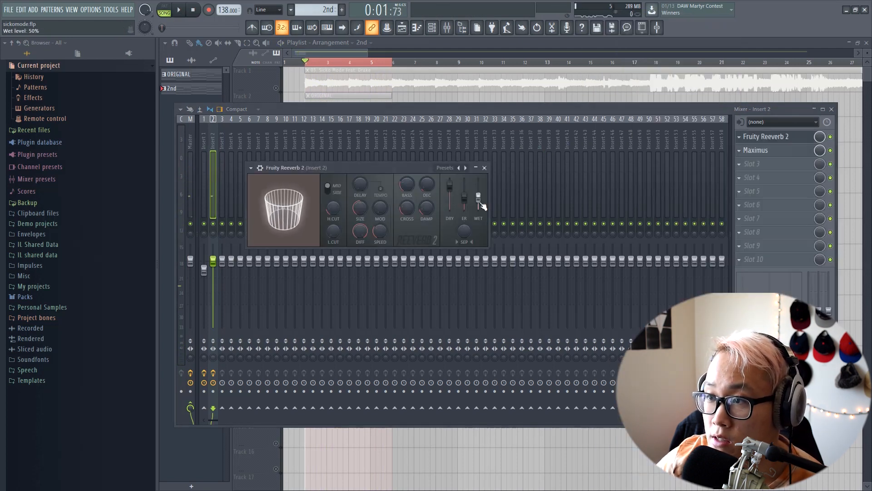
key(space)
drag(482, 206, 483, 202)
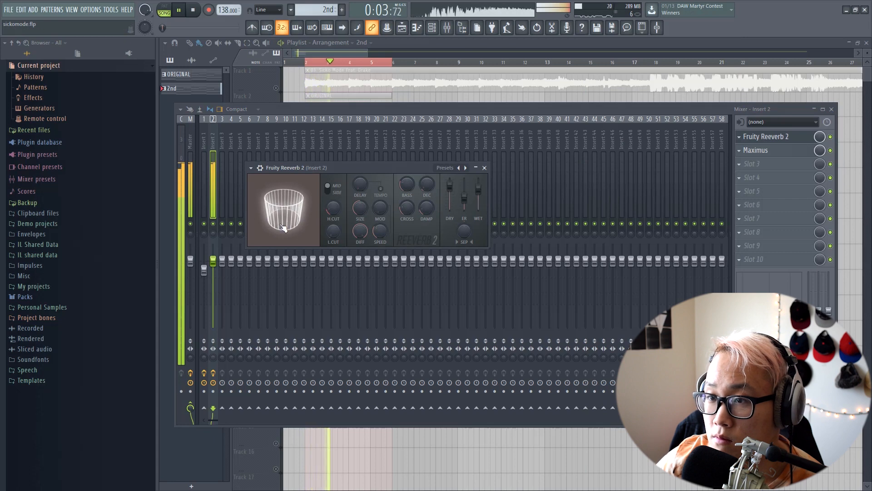
Set the Reeverb 2 room size to about 40 by ear, then close the reverb and the mixer.
drag(360, 207, 359, 198)
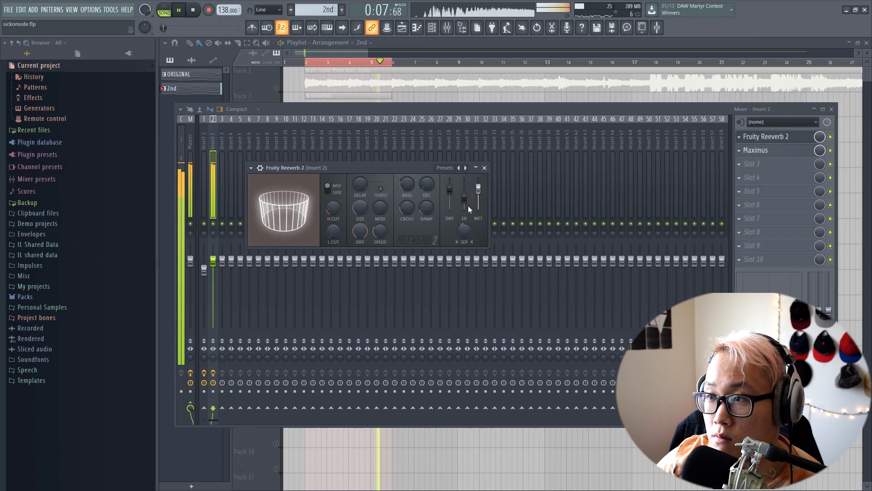
drag(359, 208, 360, 217)
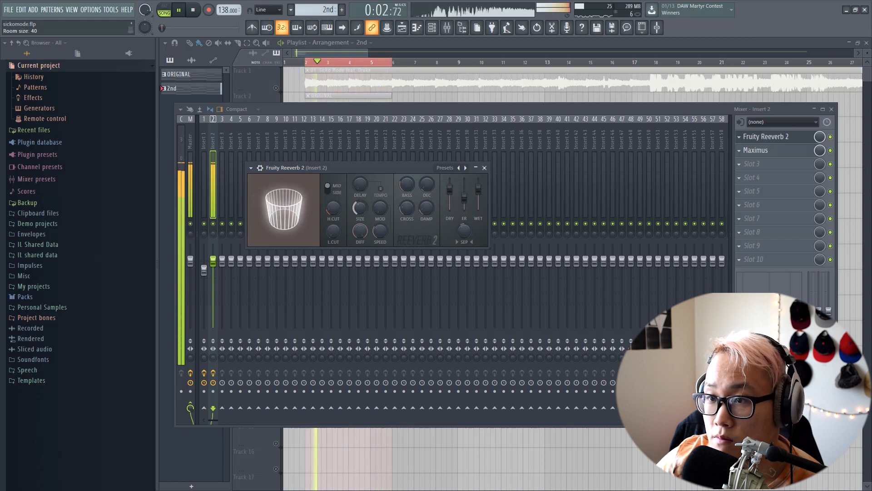
click(484, 168)
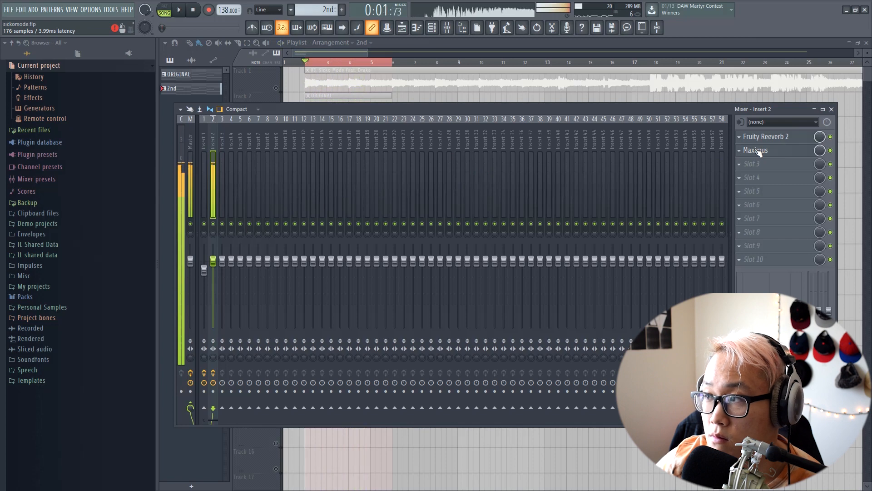
key(F9)
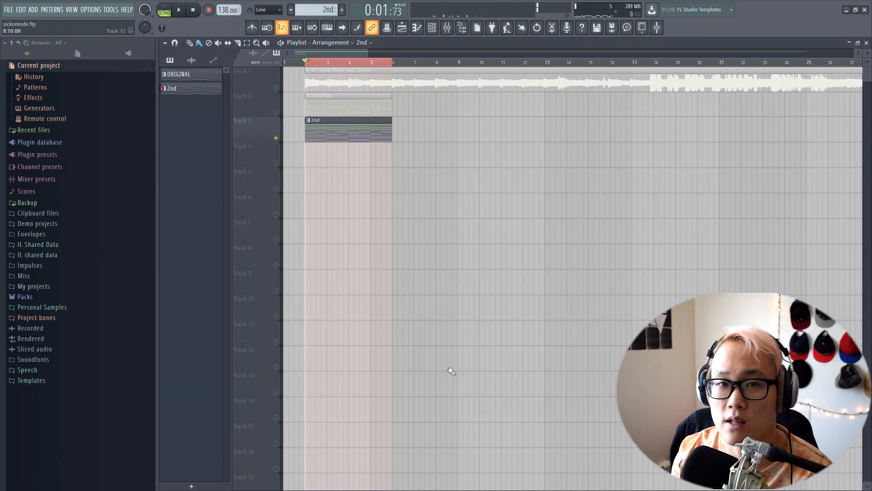